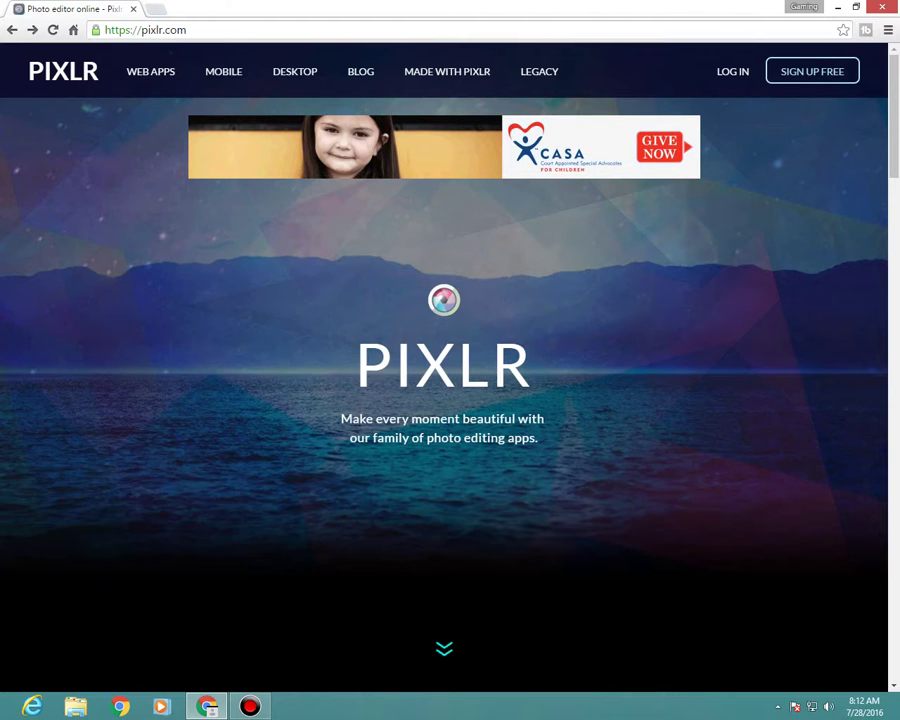
scroll(444, 367, down, 2)
scroll(444, 367, up, 2)
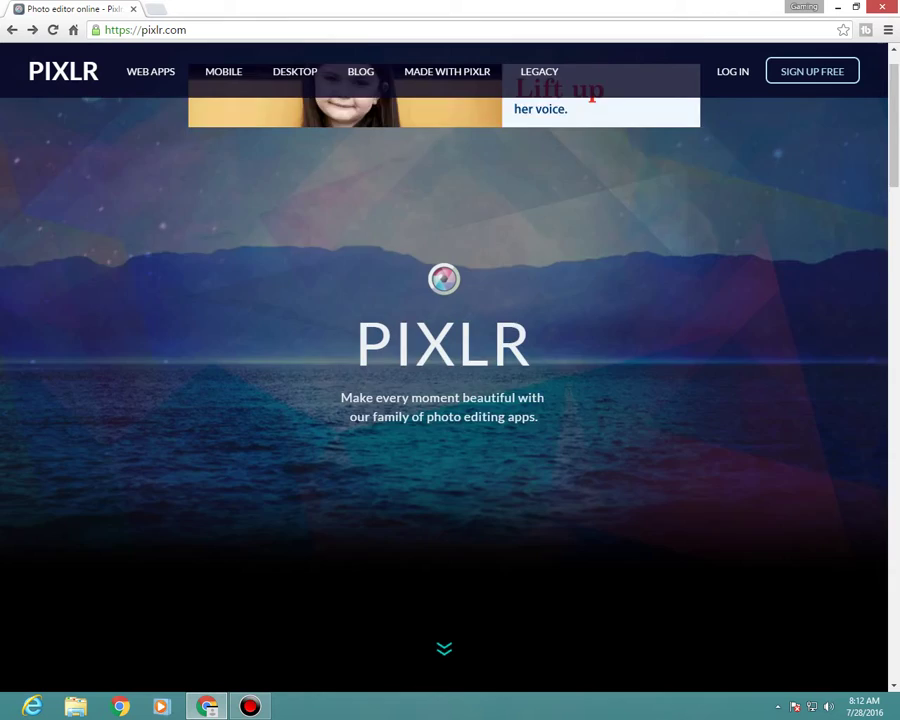
scroll(444, 367, down, 1)
scroll(444, 400, up, 1)
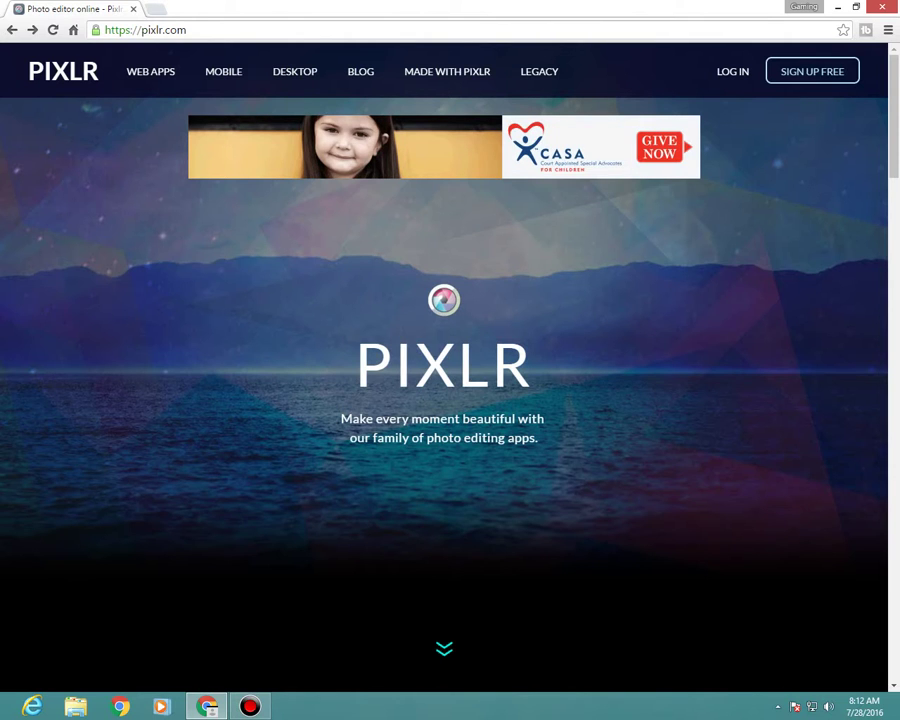
click(837, 7)
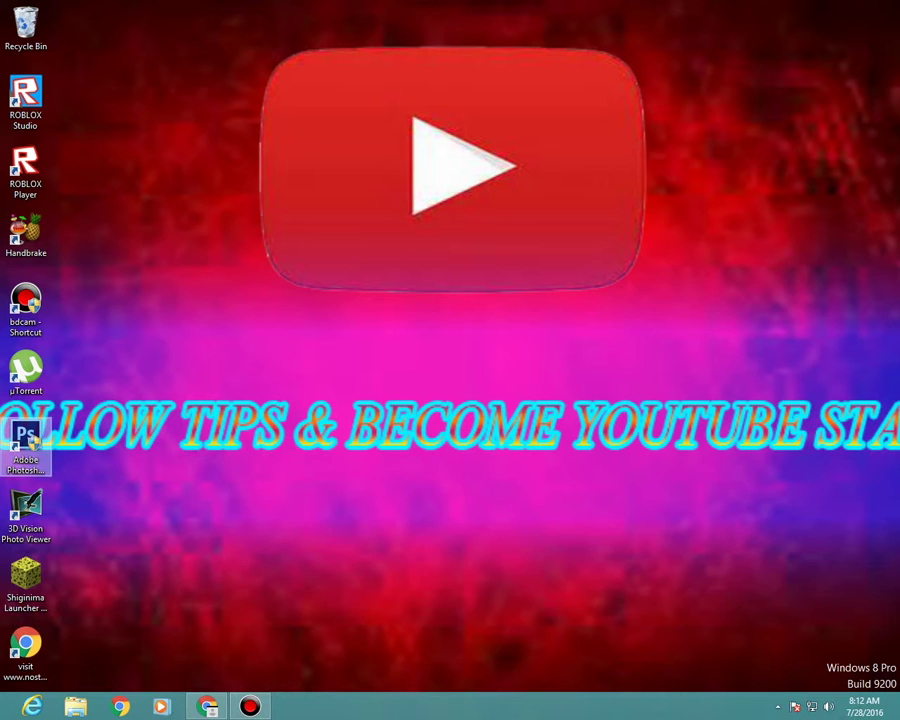
mouse_move(249, 706)
click(207, 706)
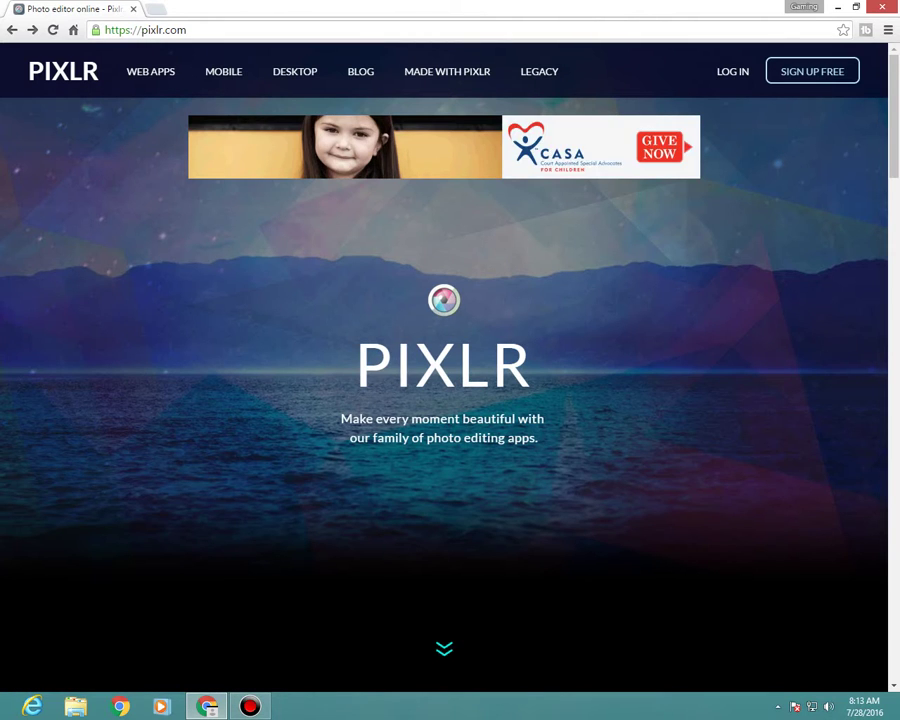
Launch the Pixlr Editor web app and start creating a new image.
scroll(444, 367, down, 7)
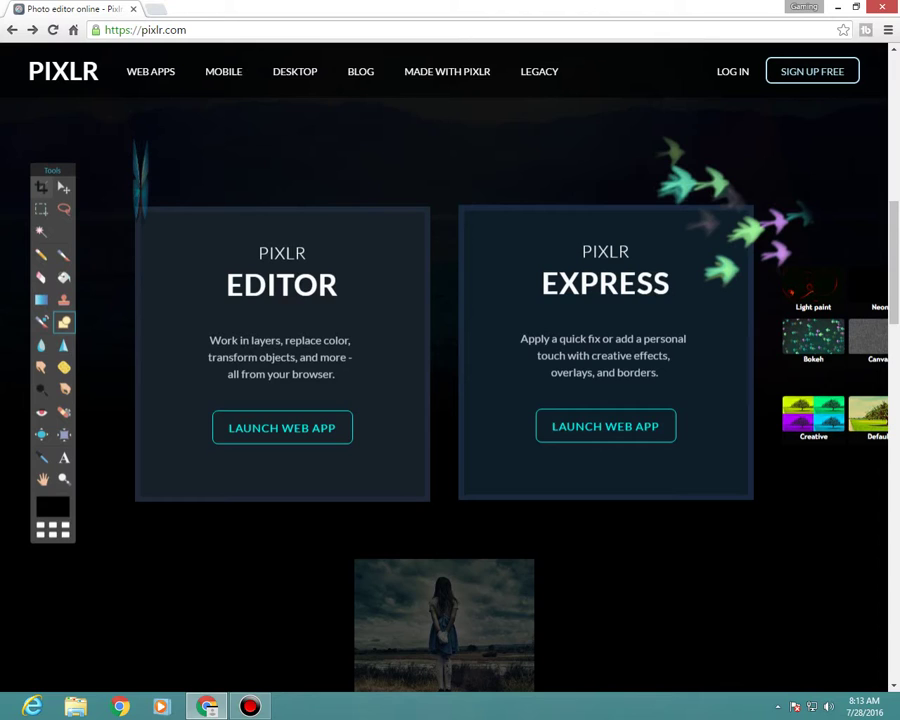
click(282, 427)
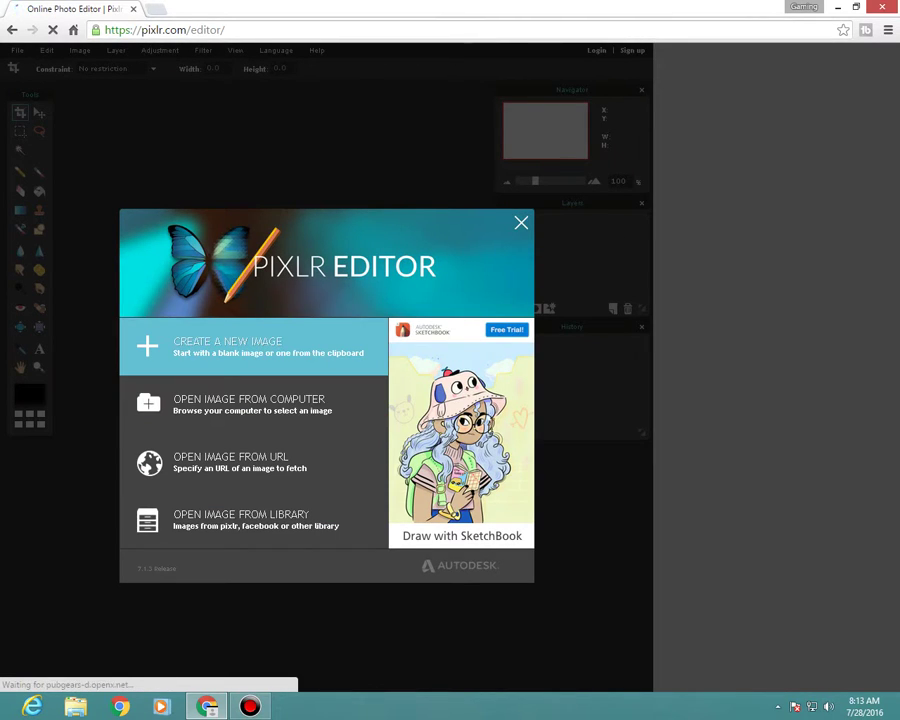
click(240, 346)
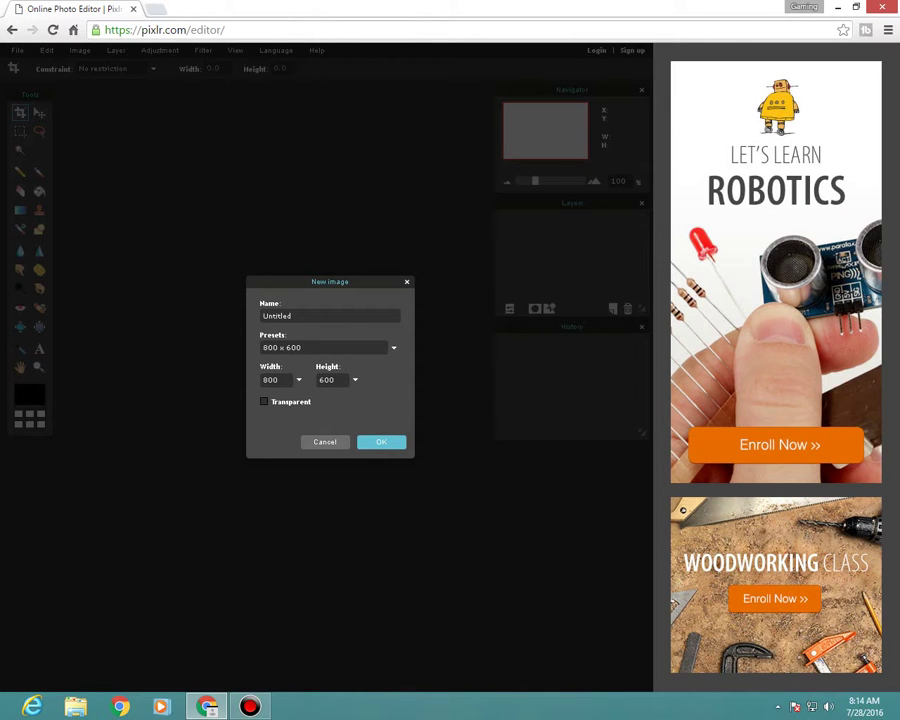
Create the new image with a width of 1280, a height of 720 and a transparent background.
key(BackSpace)
key(BackSpace)
key(BackSpace)
text(2)
key(BackSpace)
text(1280)
click(336, 380)
key(BackSpace)
key(BackSpace)
key(BackSpace)
text(720)
click(264, 401)
key(Return)
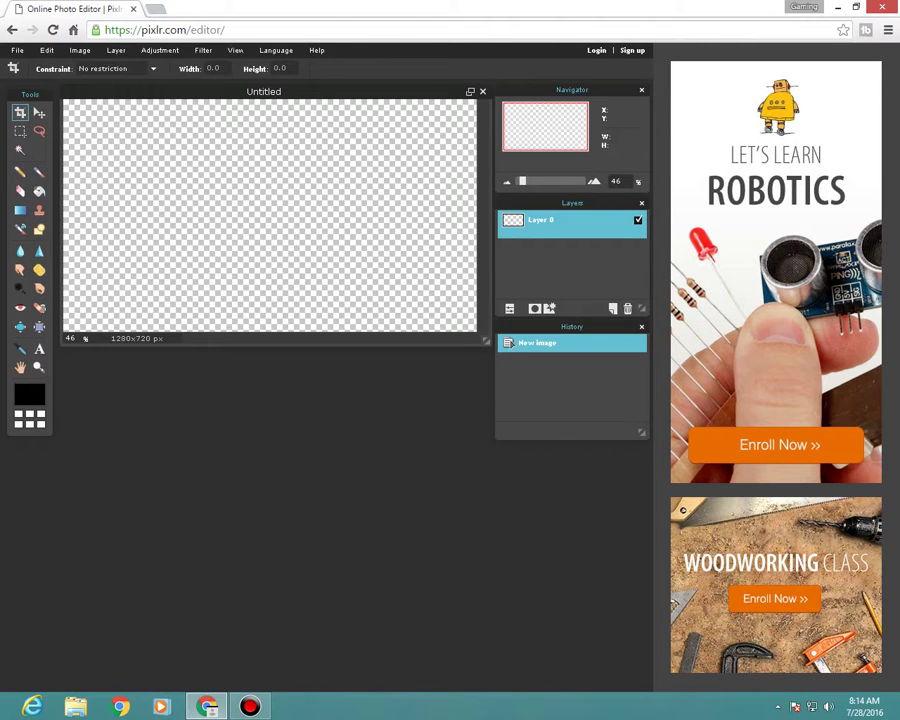
Search the web for "grudge background" in a new browser tab and browse the image results.
key(ctrl+t)
text(grudge background)
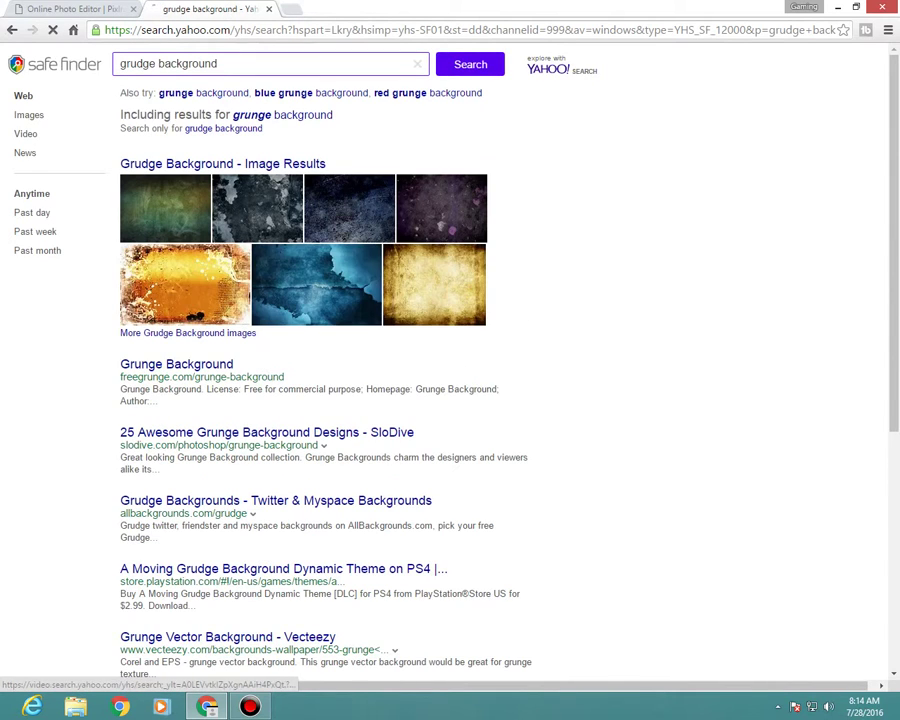
click(29, 115)
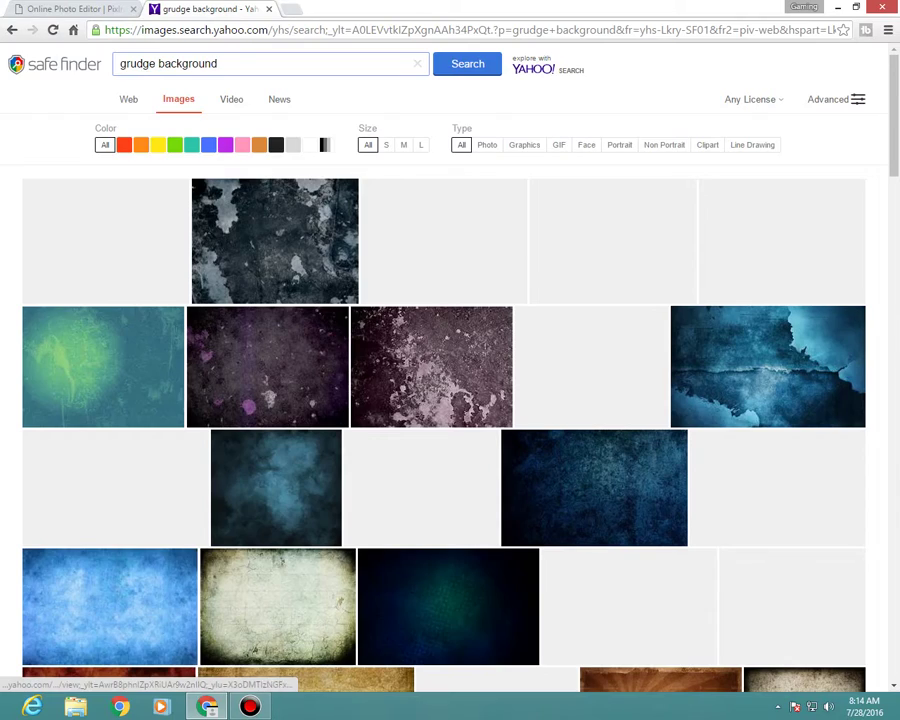
scroll(450, 380, down, 6)
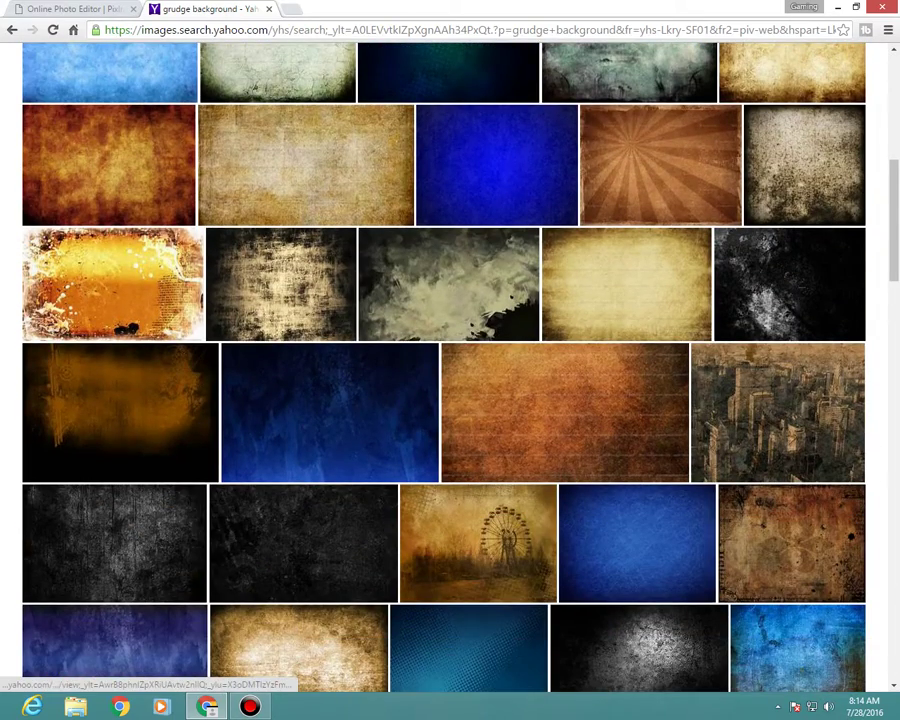
right_click(171, 391)
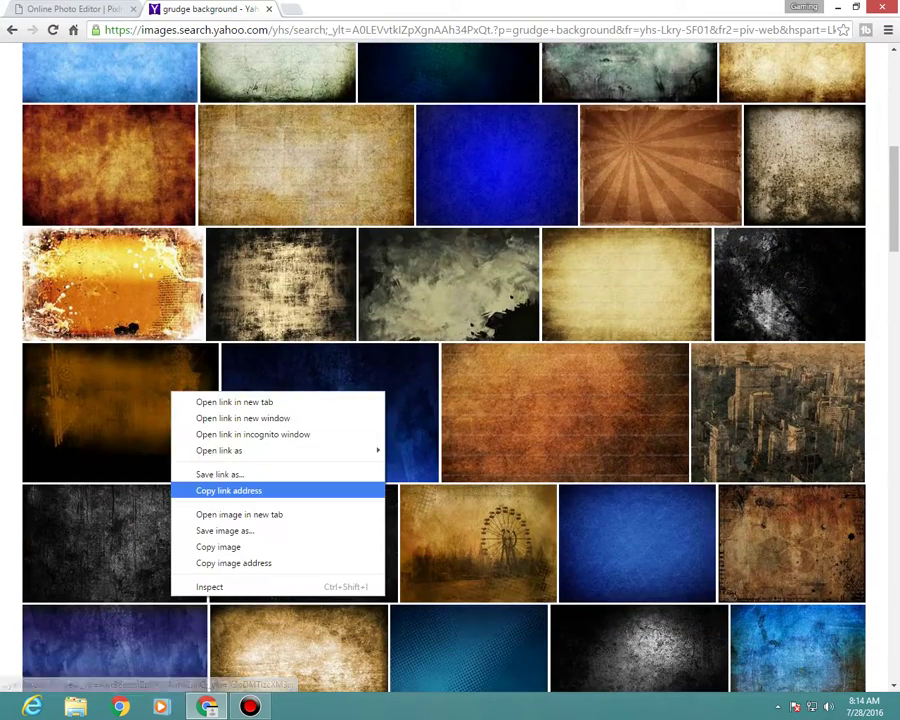
click(228, 490)
click(70, 9)
click(17, 50)
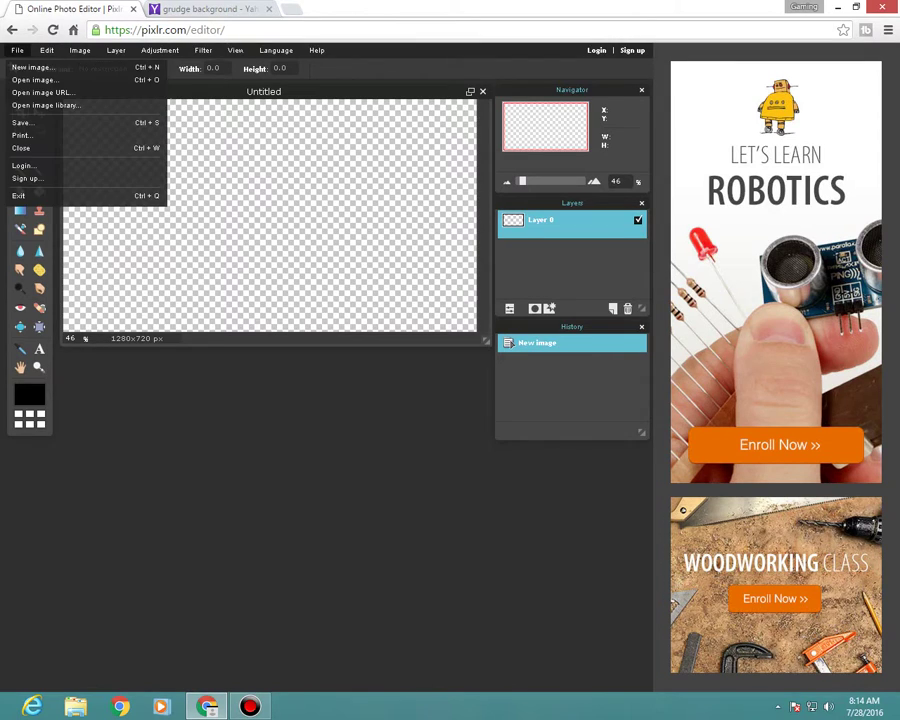
click(34, 79)
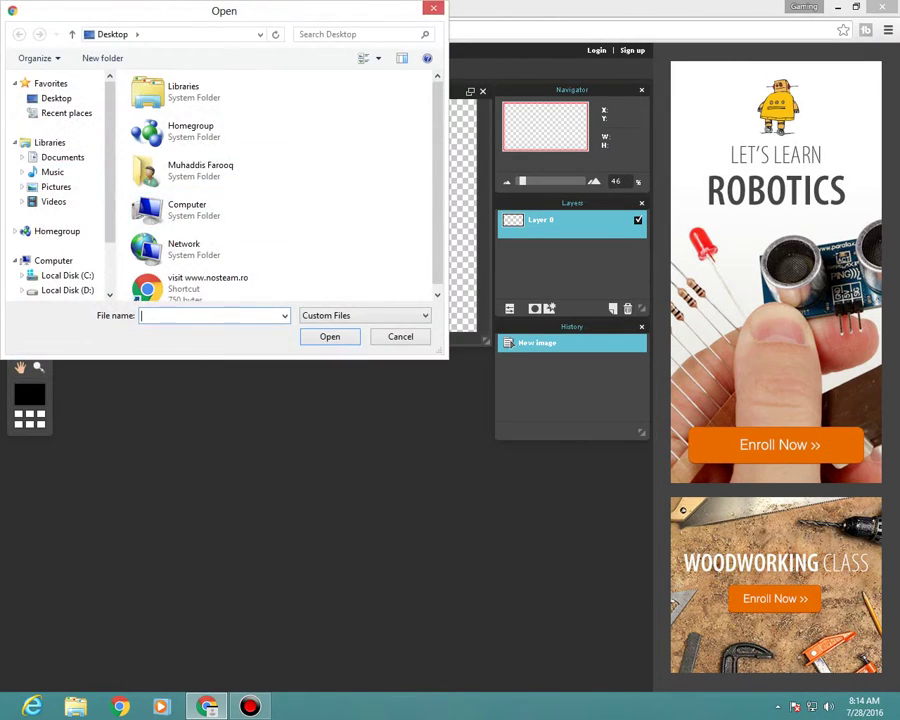
key(Escape)
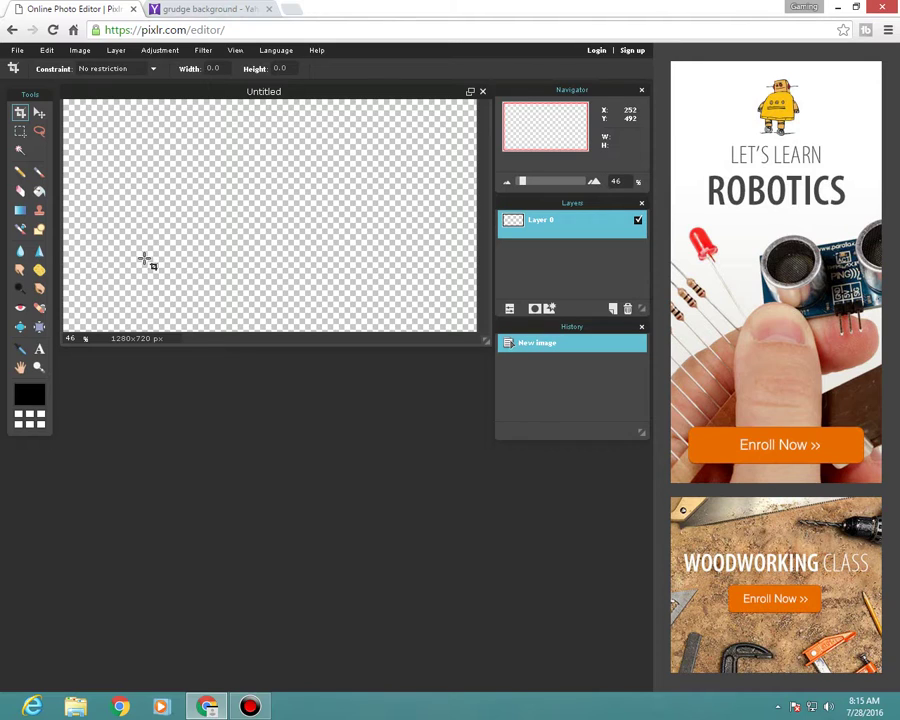
Preview the black and dark orange grunge background in the image results and save it to the computer as th.jpg.
click(208, 9)
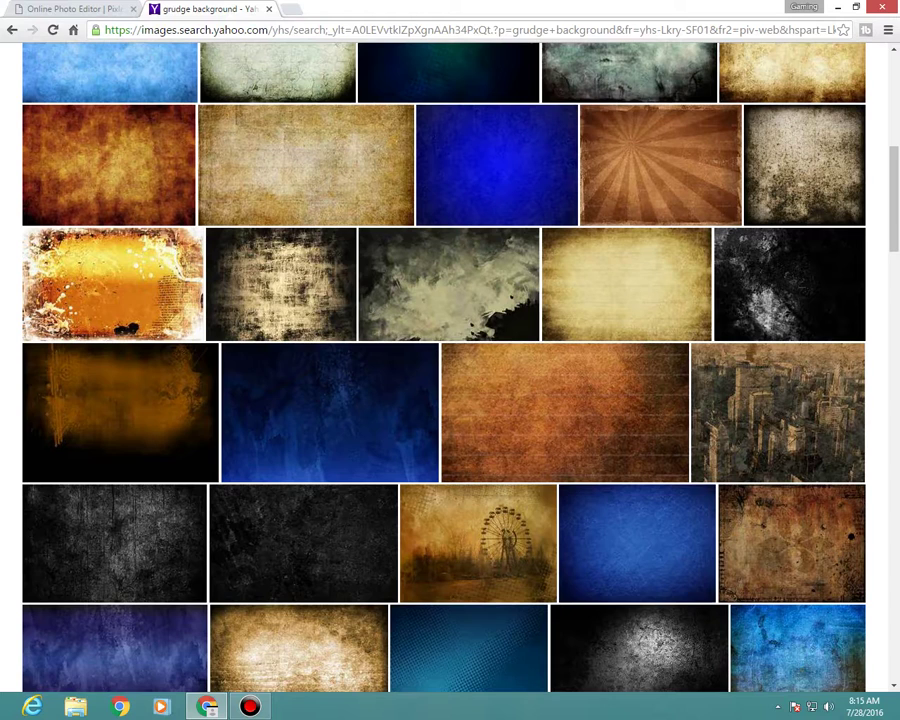
right_click(118, 280)
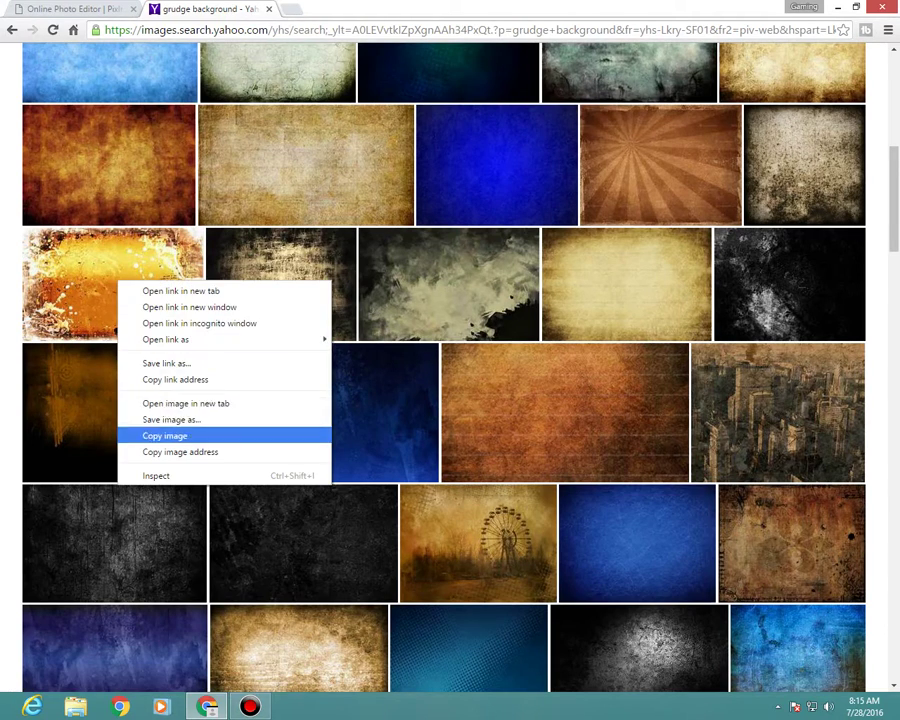
click(164, 436)
click(120, 430)
right_click(129, 369)
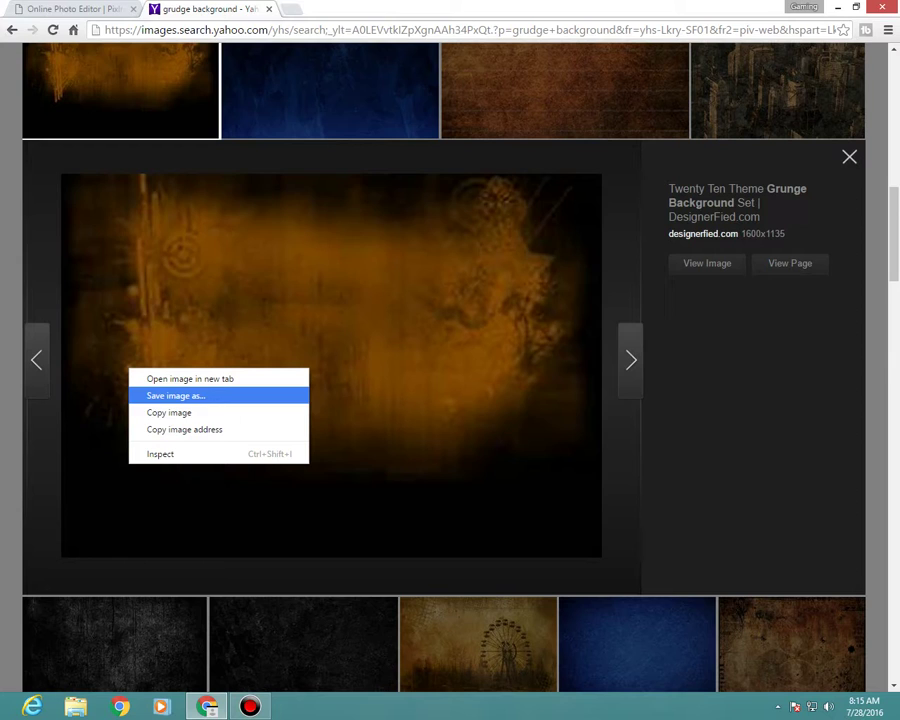
click(175, 395)
key(Return)
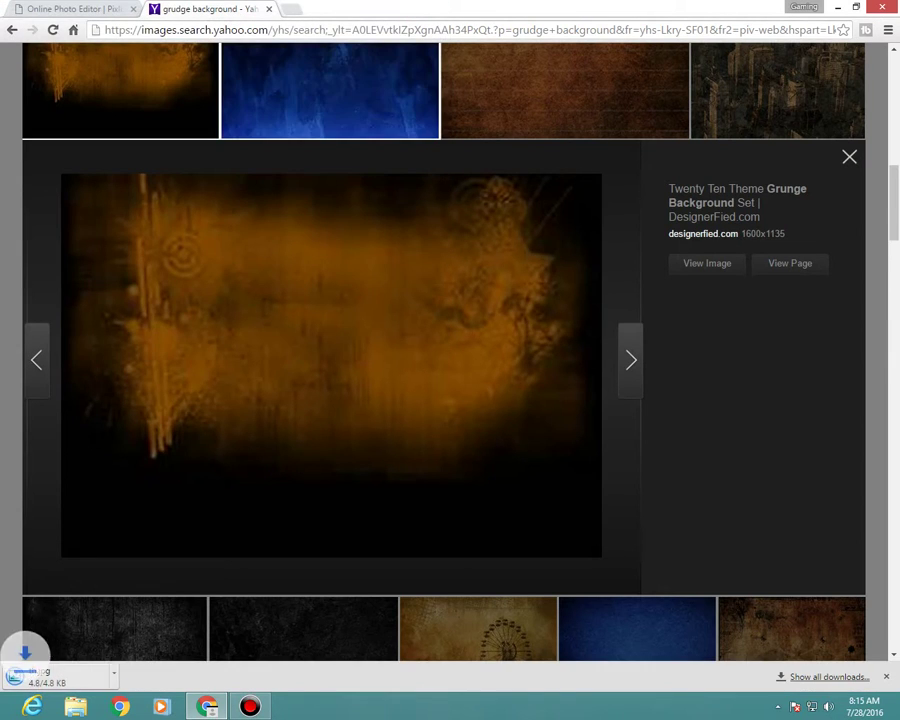
Return to Pixlr Editor and open the downloaded th.jpg image from the computer.
click(70, 9)
click(17, 50)
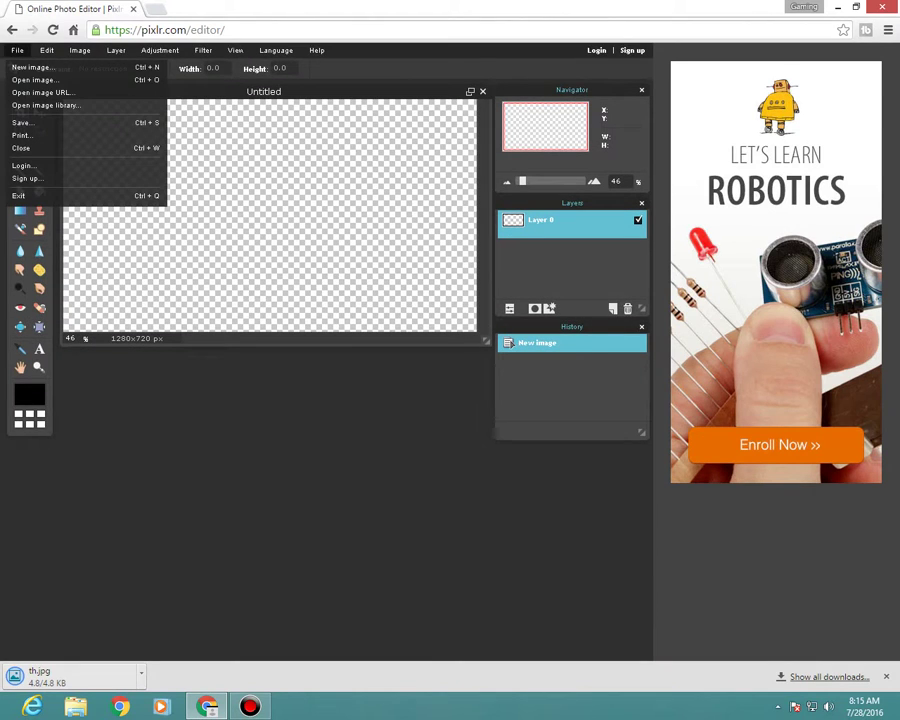
click(35, 79)
double_click(163, 125)
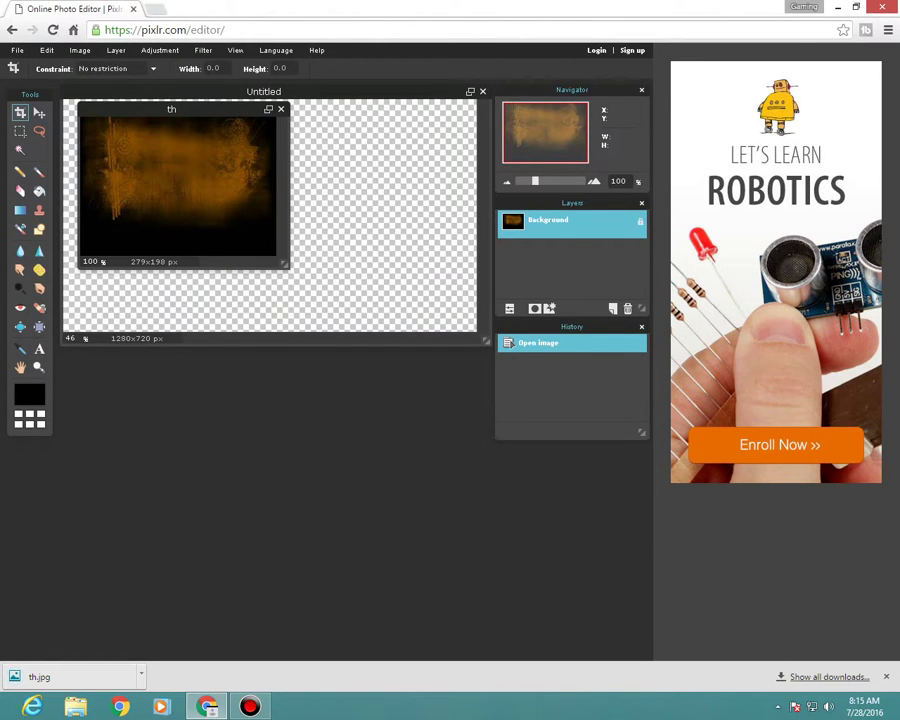
Paste a copy of the whole th image into the Untitled image as a new layer, closing th without saving.
key(ctrl+a)
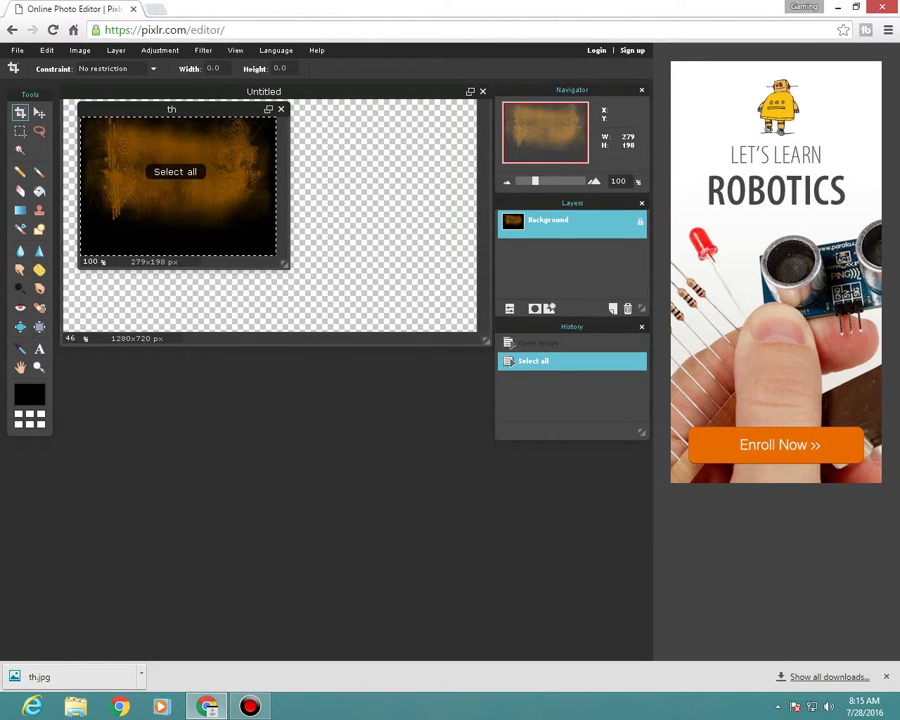
key(ctrl+c)
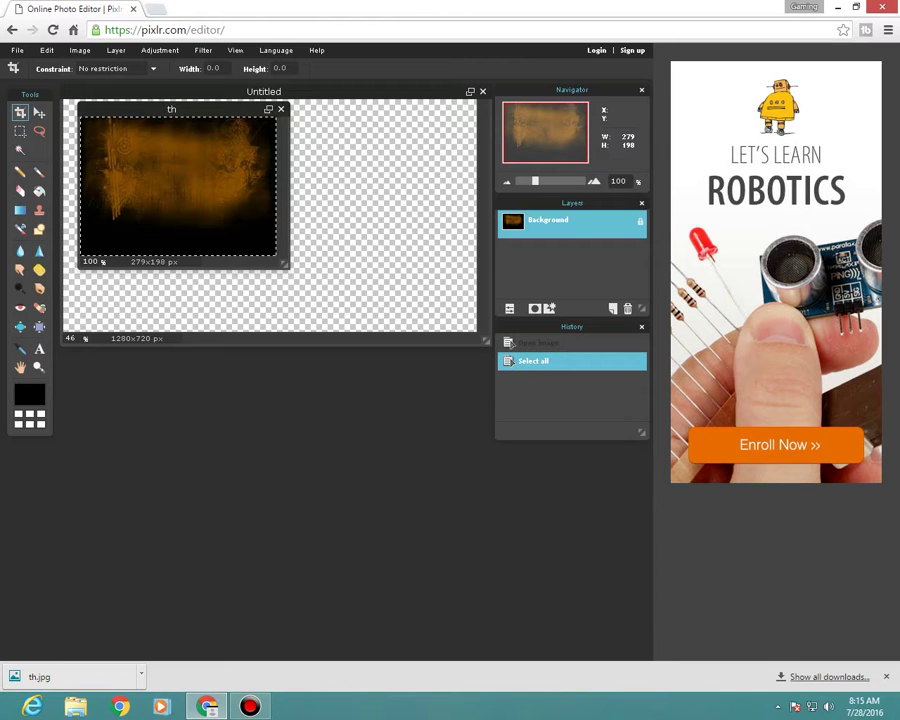
click(281, 109)
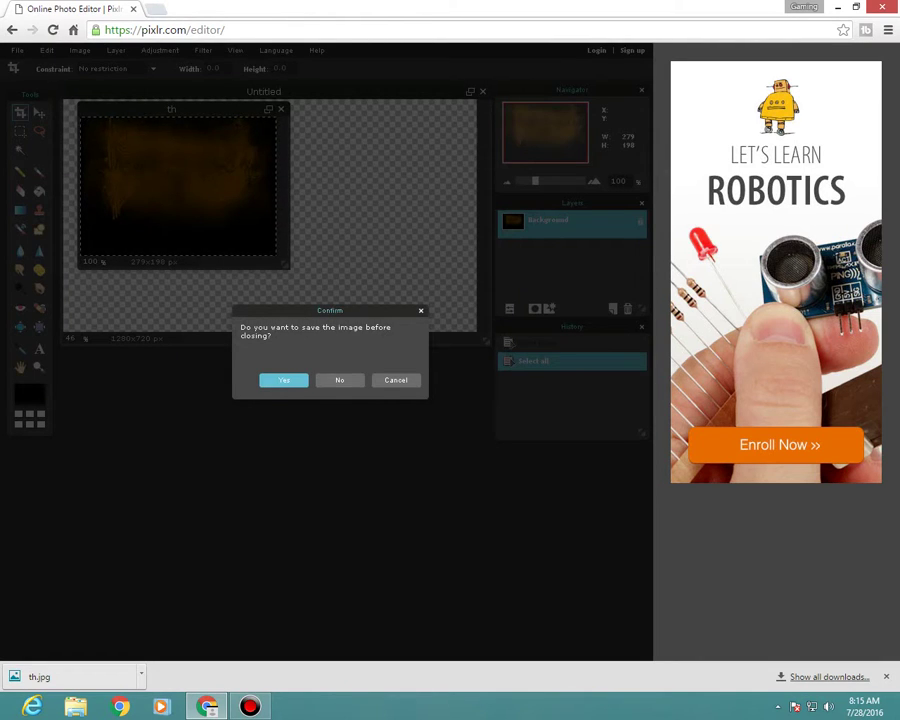
click(339, 380)
key(ctrl+v)
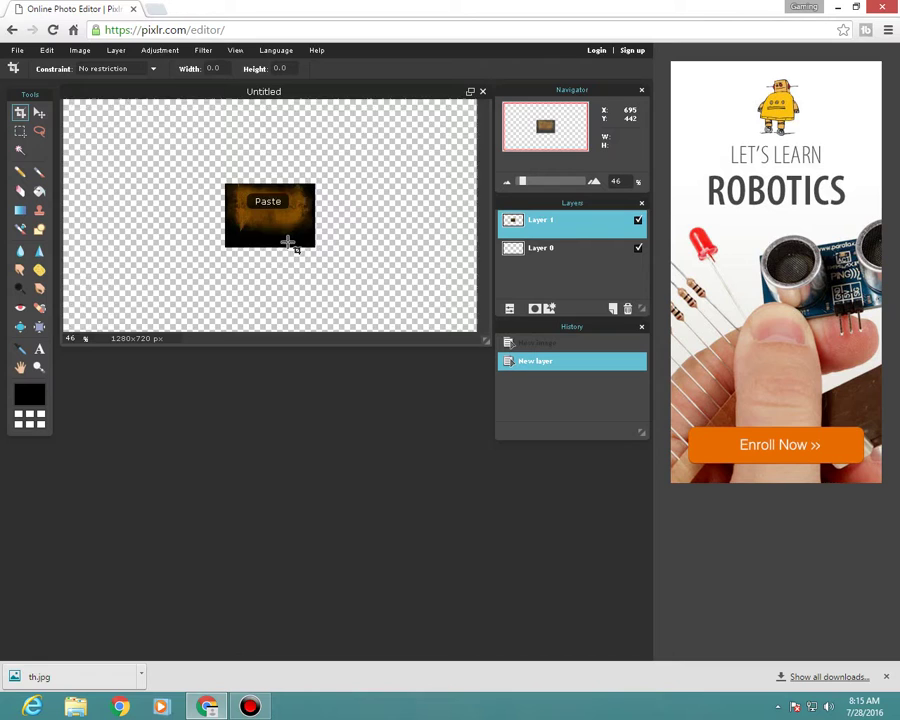
Zoom the canvas to 240% so the pasted grunge background fills the image window.
scroll(288, 240, down, 2)
scroll(288, 240, up, 7)
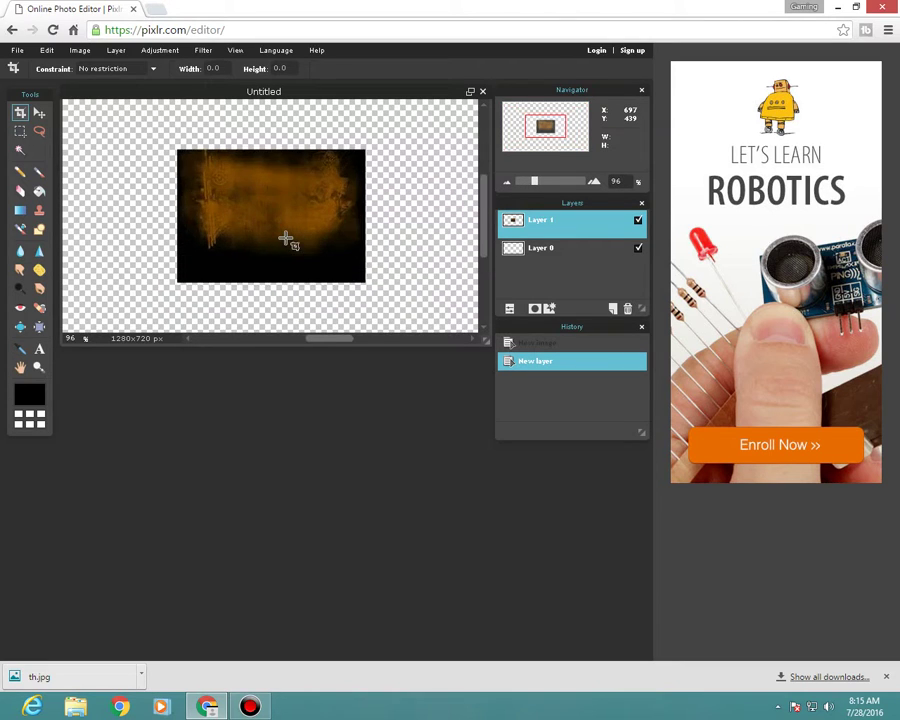
scroll(285, 237, down, 1)
scroll(285, 237, up, 2)
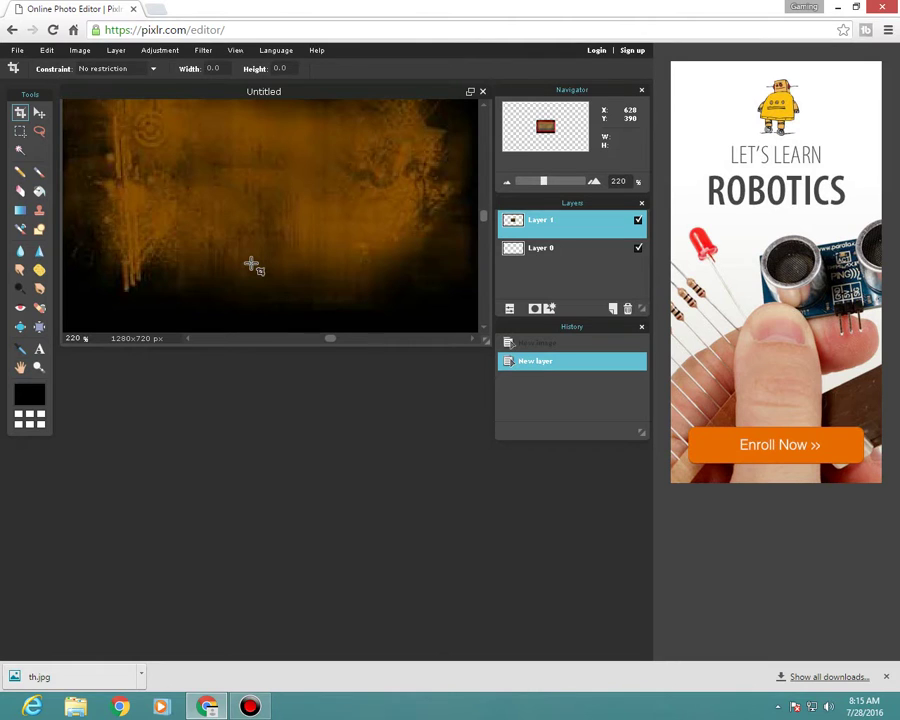
scroll(255, 197, down, 1)
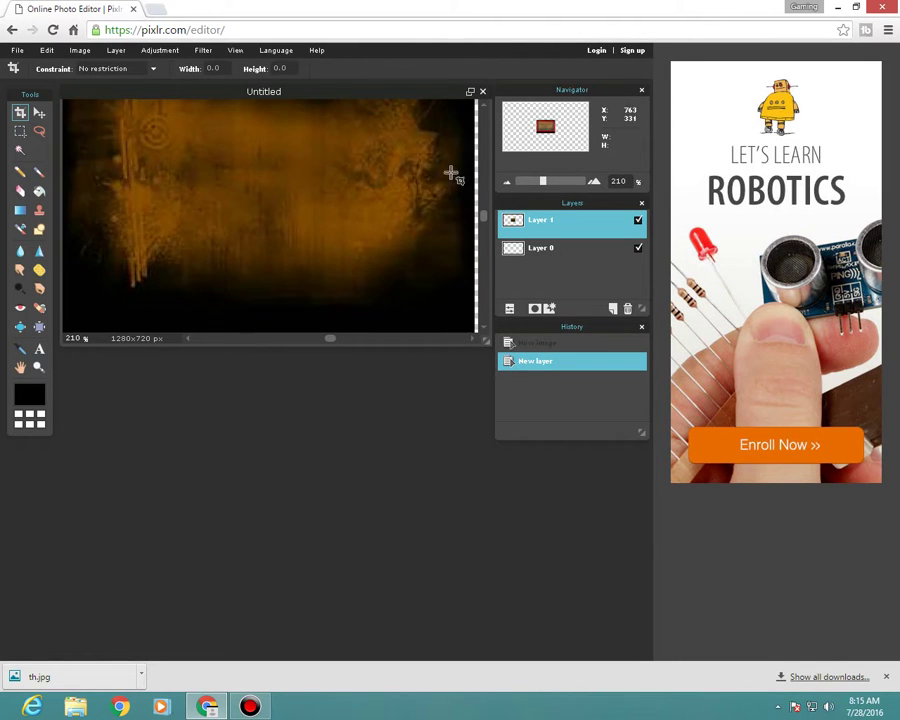
drag(543, 181, 565, 181)
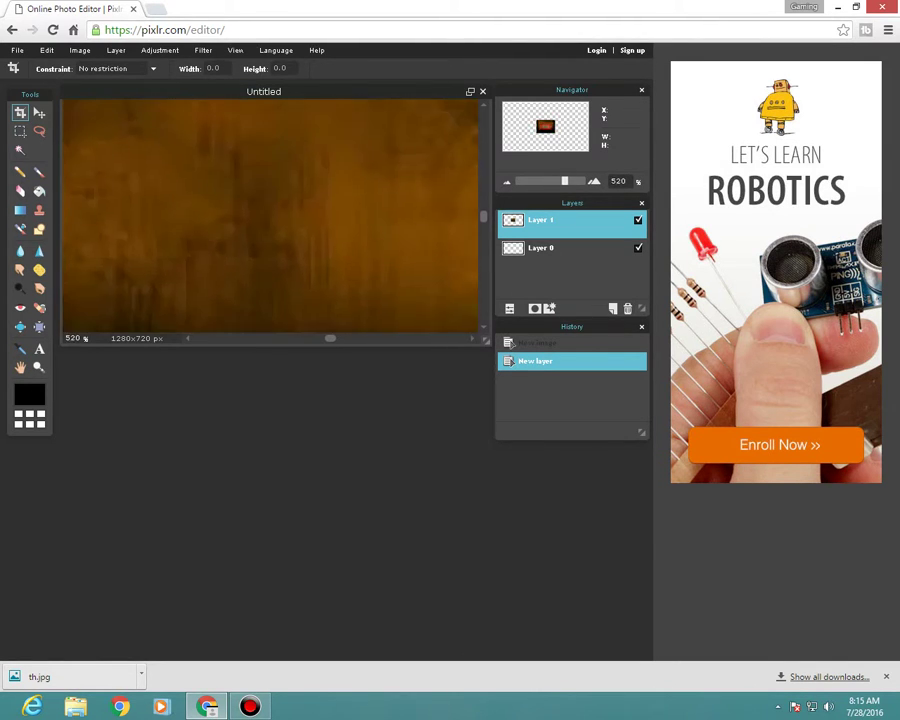
scroll(451, 175, down, 5)
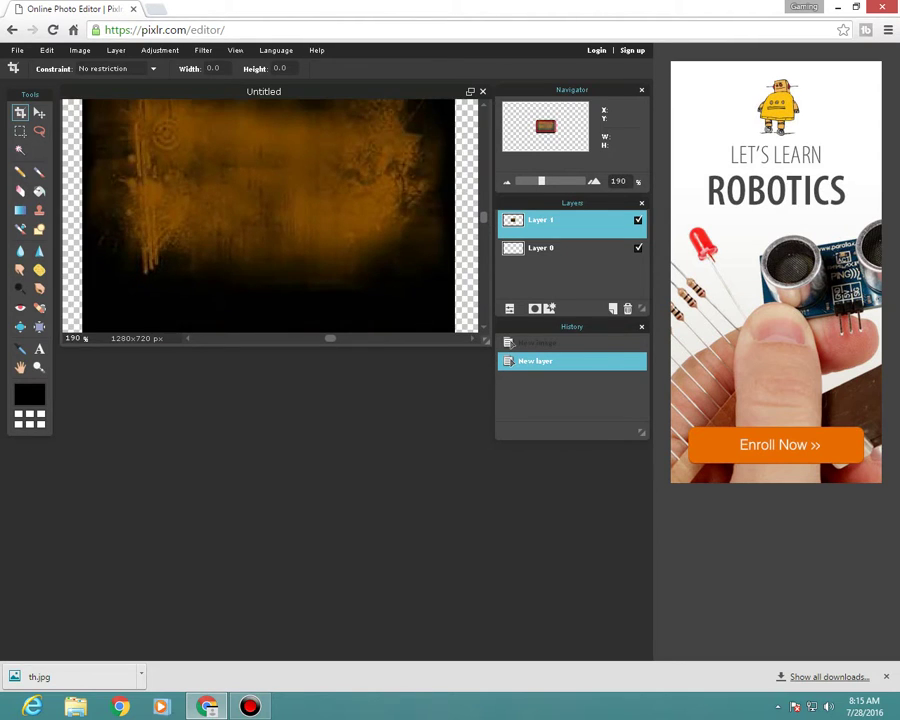
scroll(347, 185, up, 3)
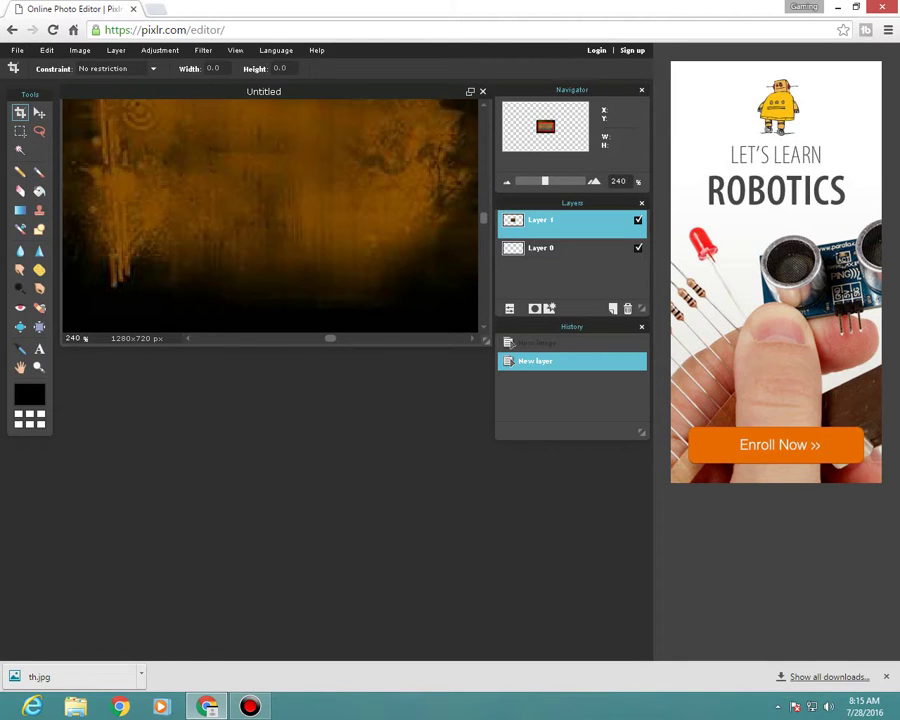
Draw a filled black rounded rectangle with a radius of 20 across the upper part of the grunge background.
click(17, 50)
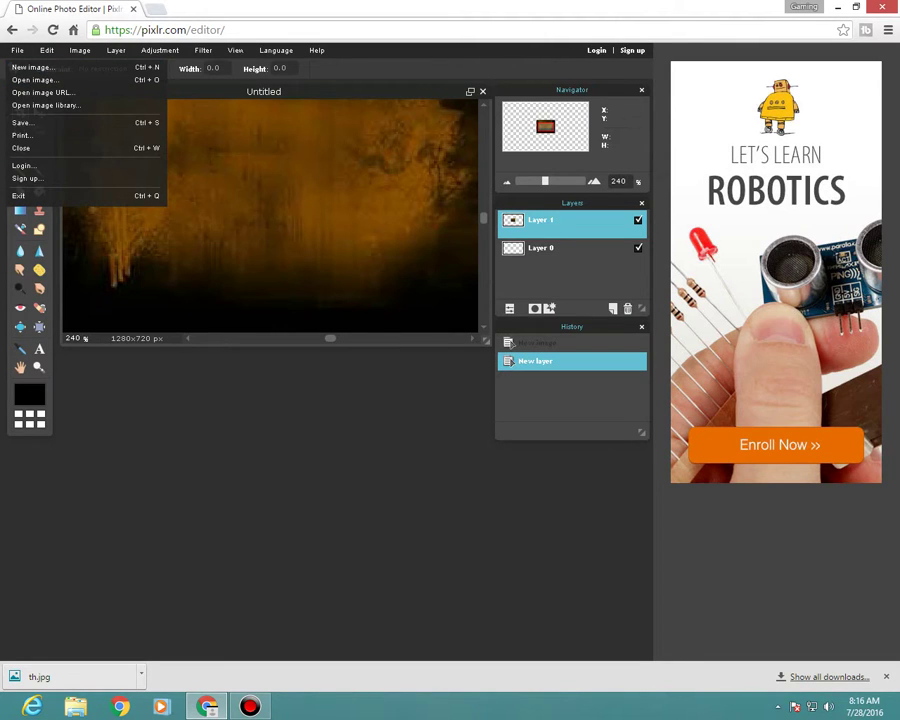
click(35, 80)
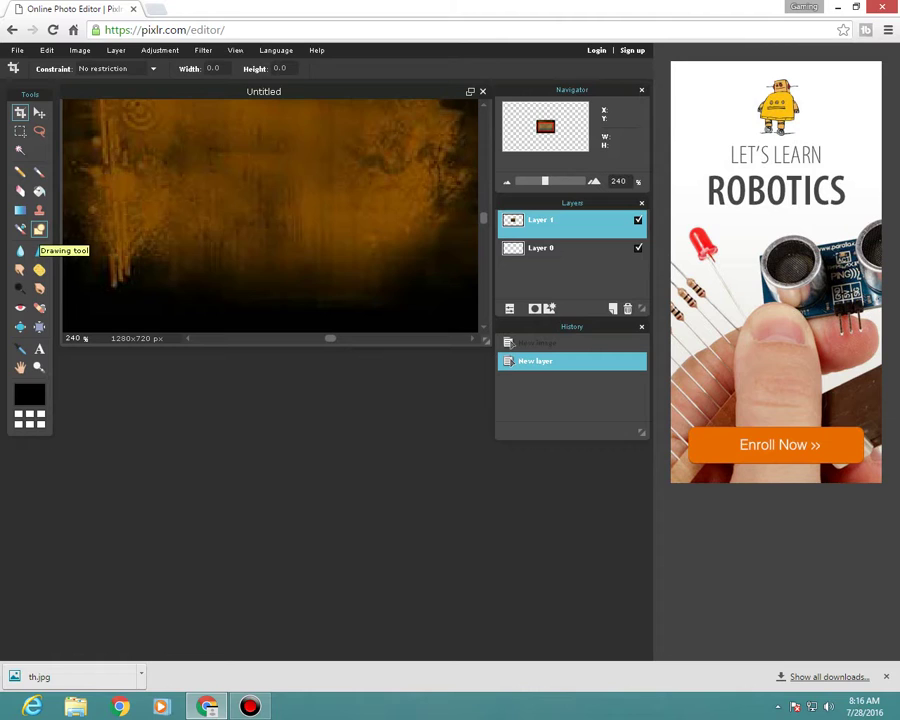
click(39, 229)
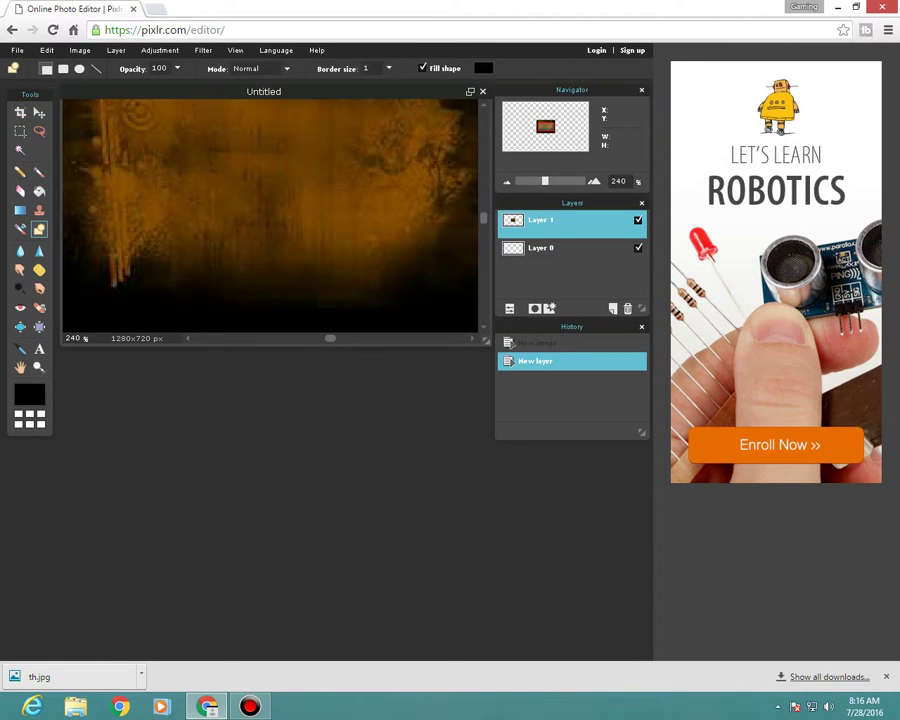
click(63, 69)
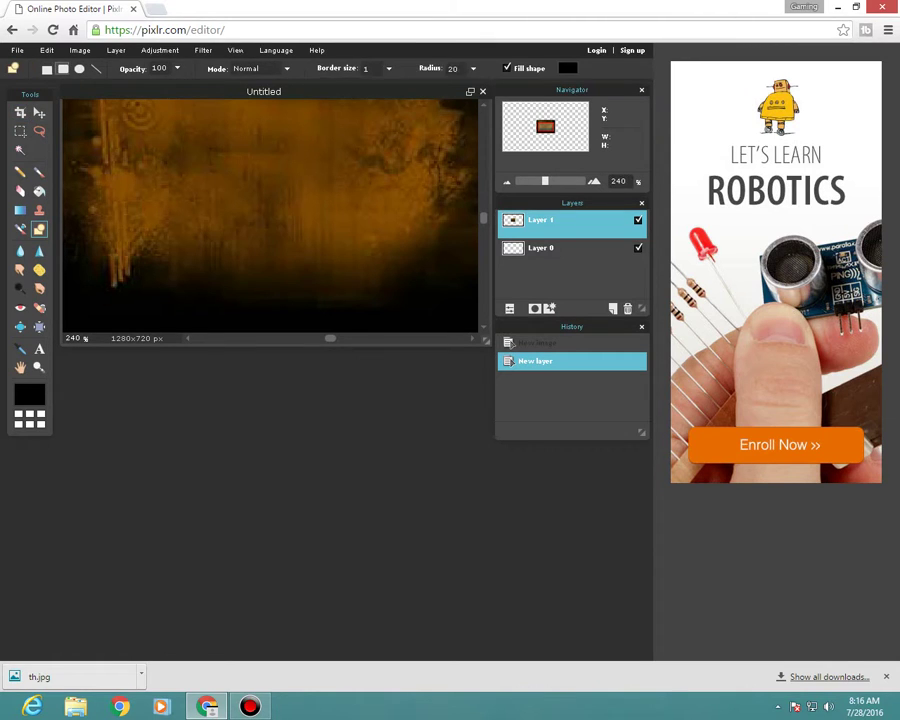
click(47, 69)
click(63, 69)
click(79, 69)
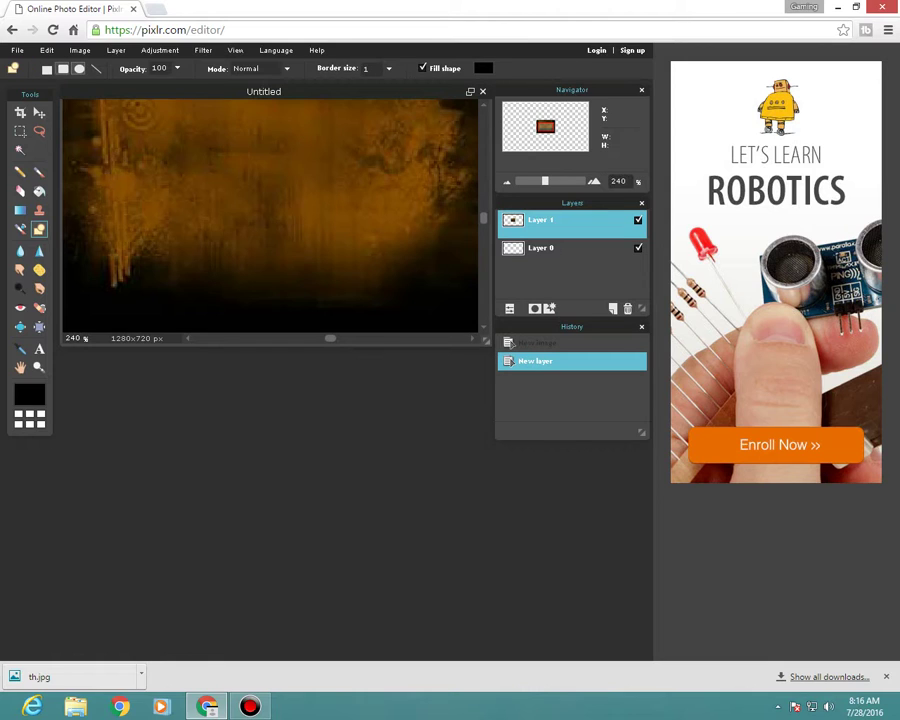
click(63, 68)
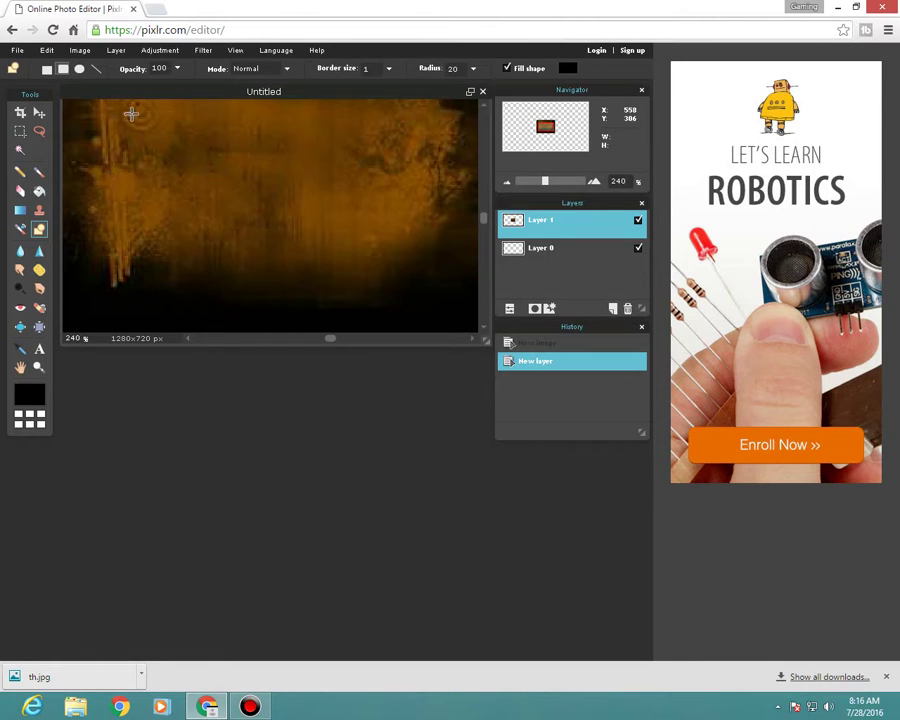
drag(124, 111, 431, 192)
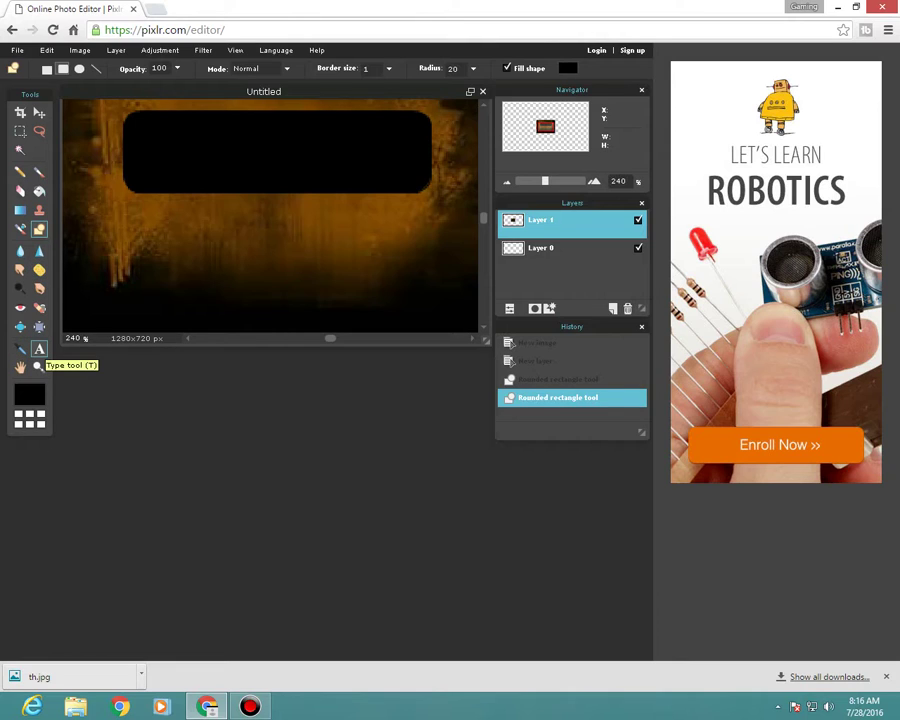
Add a text layer over the black rounded rectangle with EXPERT GUY as its first line.
click(39, 349)
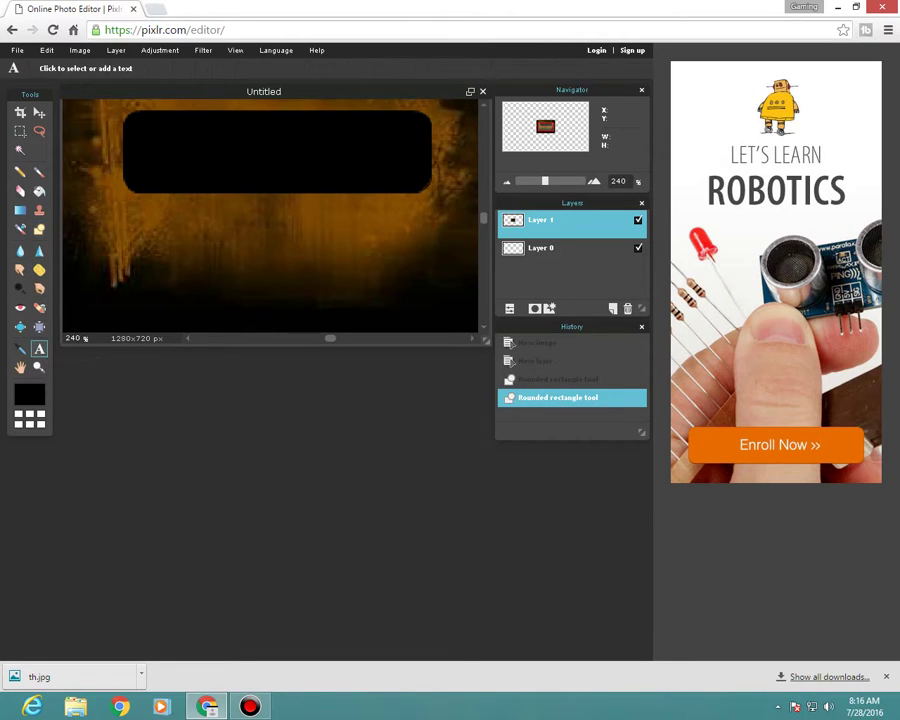
click(160, 140)
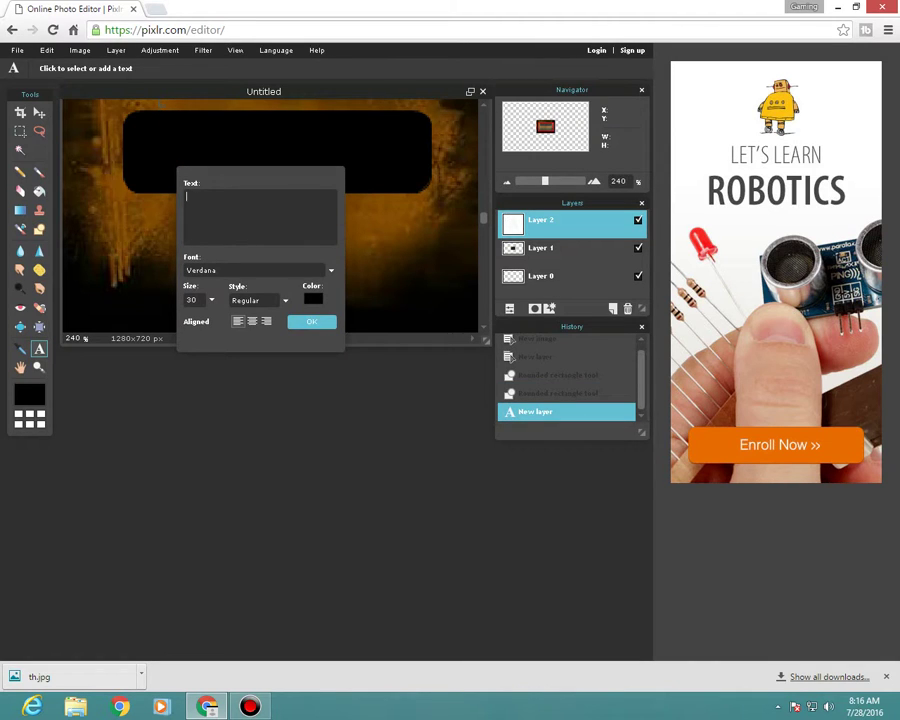
text(EXPERT GUY)
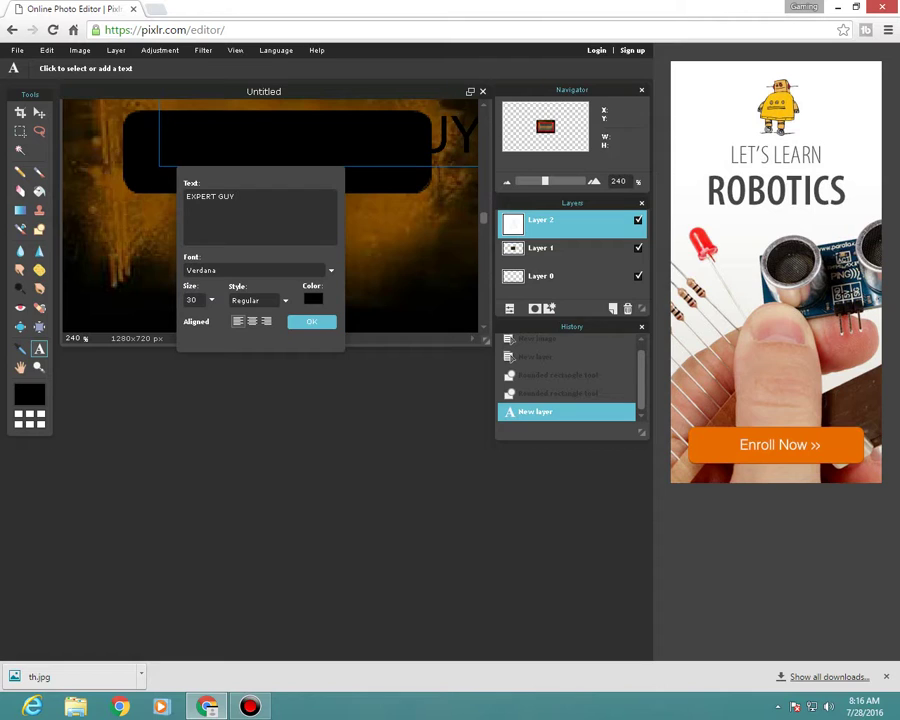
key(Return)
text(SUBSCRIBE)
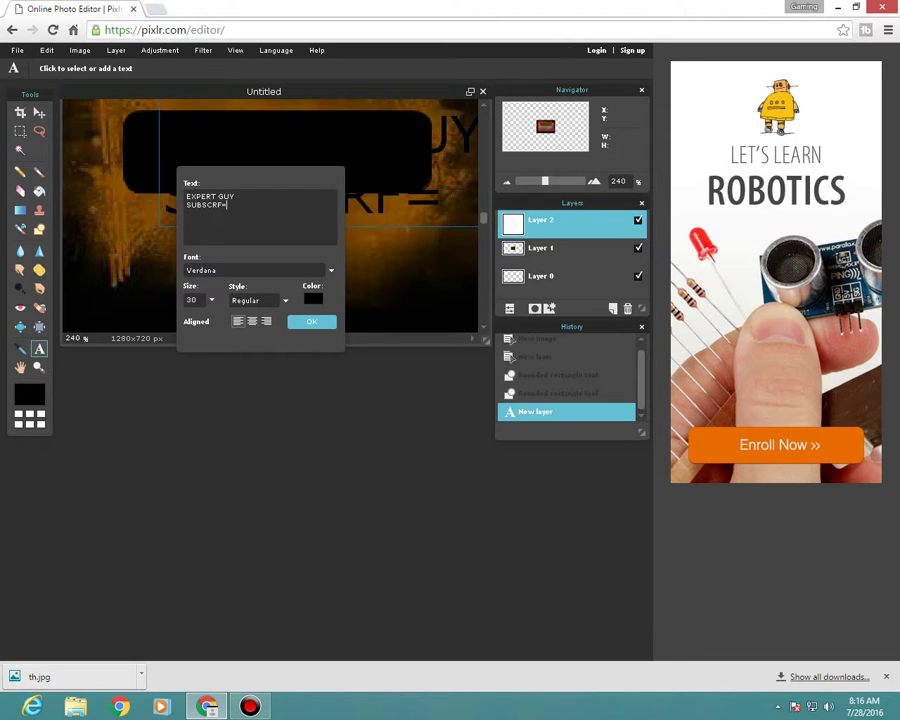
key(BackSpace)
key(BackSpace)
key(BackSpace)
key(BackSpace)
key(BackSpace)
key(BackSpace)
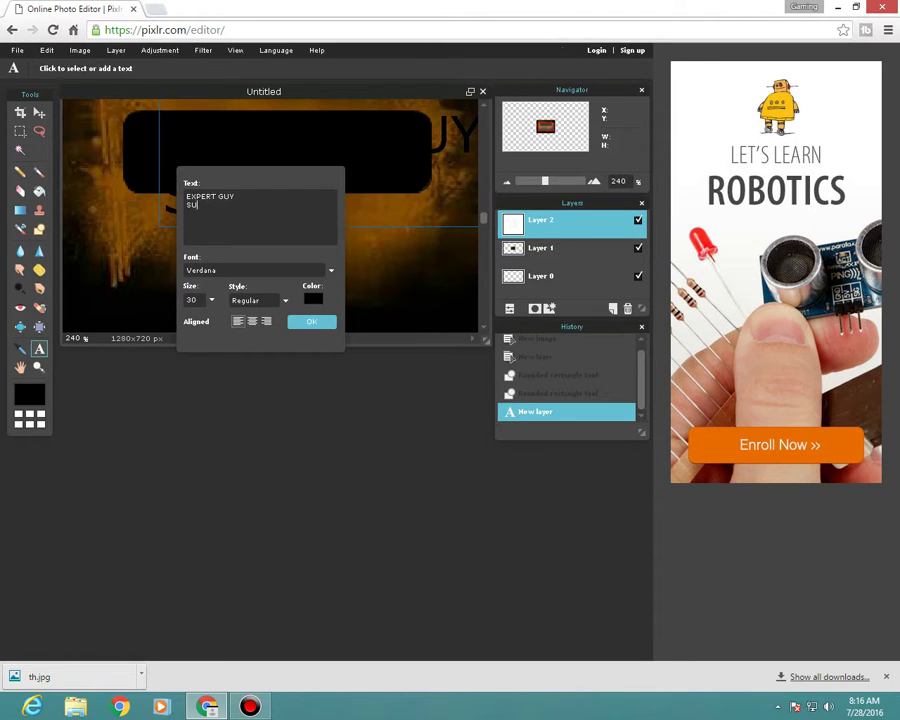
key(BackSpace)
key(BackSpace)
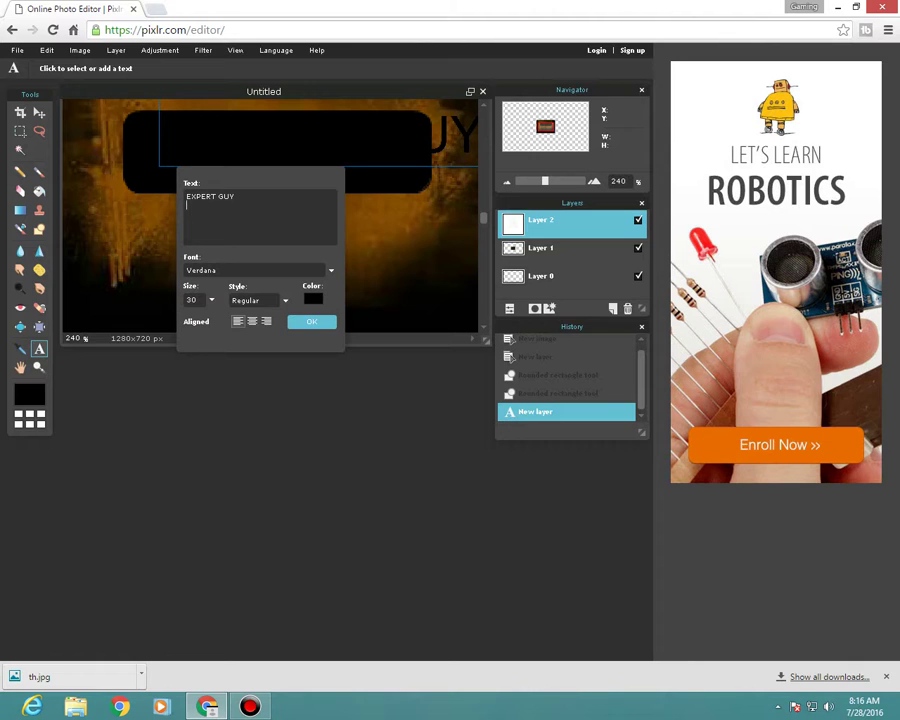
Enter MINECRAFT EPISODE 1 as the second text line and set the text colour to bright green, 09ff00.
text(MINECRAFT)
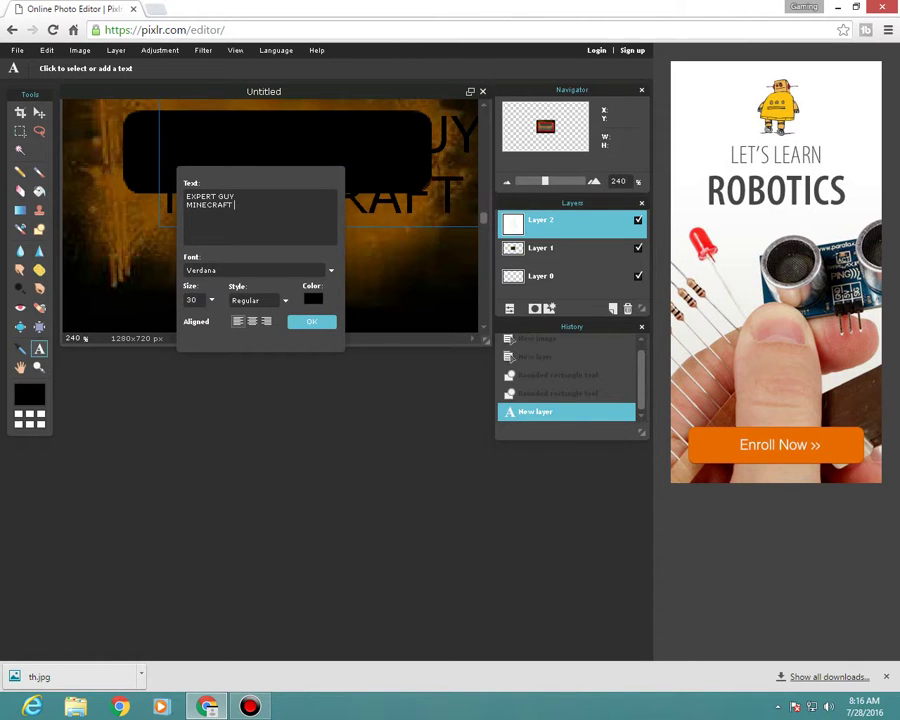
text( EPISODE 1)
click(313, 298)
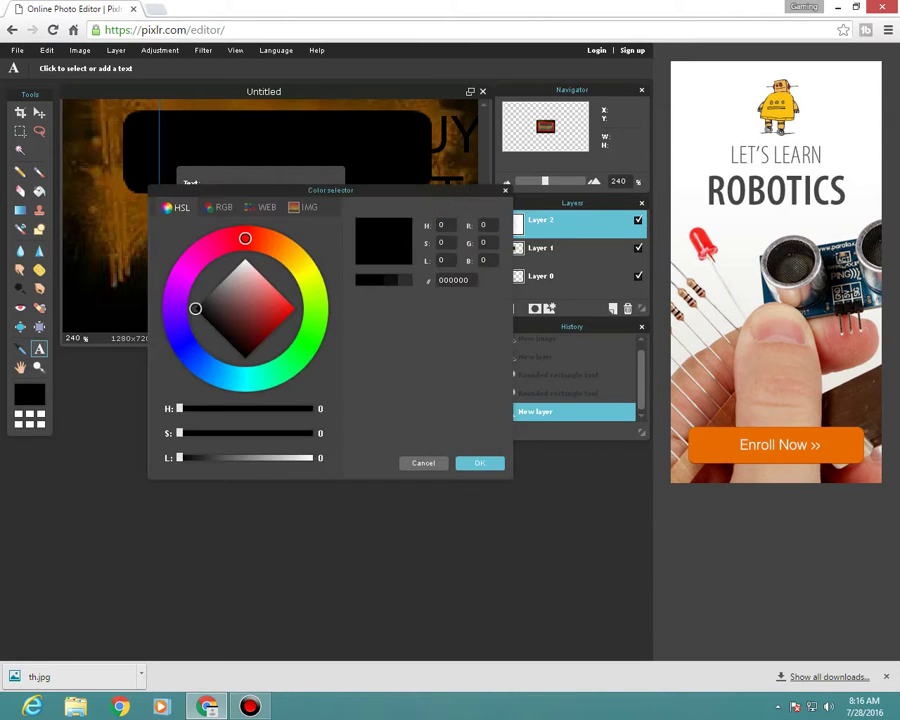
drag(314, 304, 307, 342)
click(294, 308)
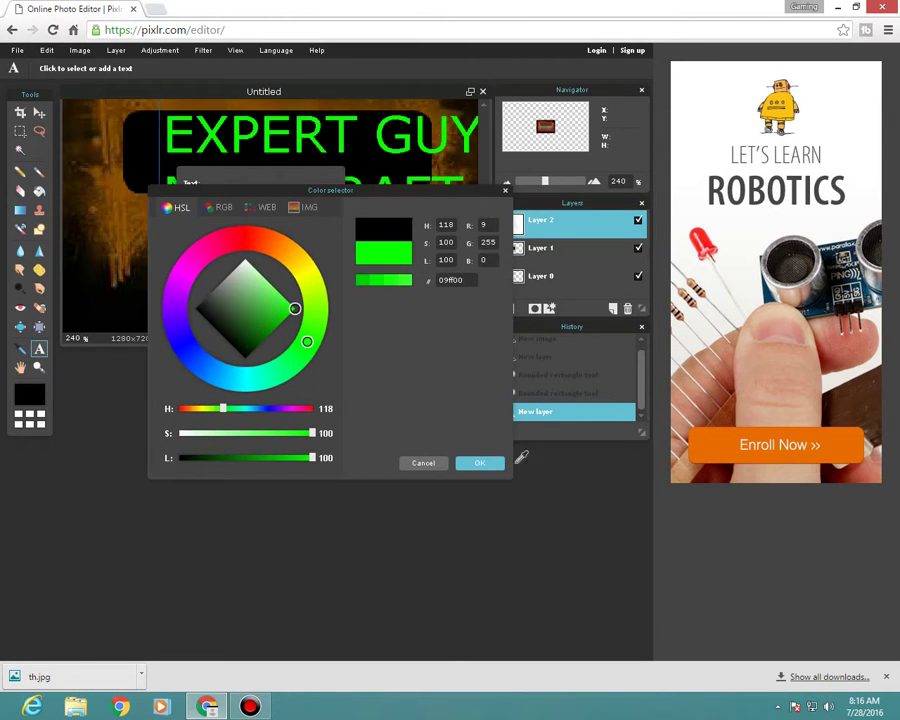
click(480, 463)
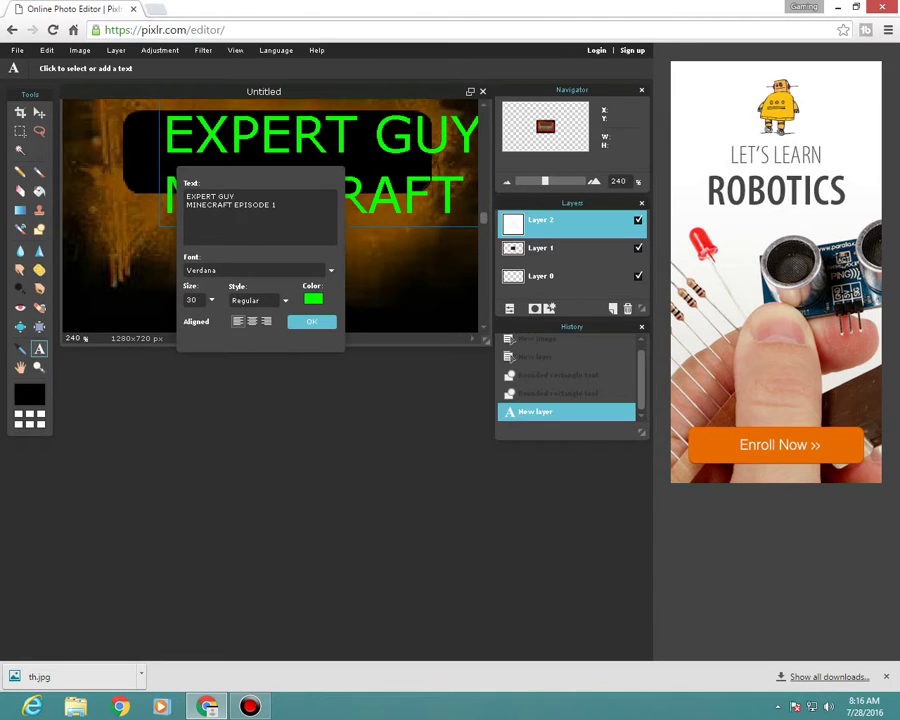
Set the text style to Bold/Italic and the size to 11, and apply the text.
click(285, 300)
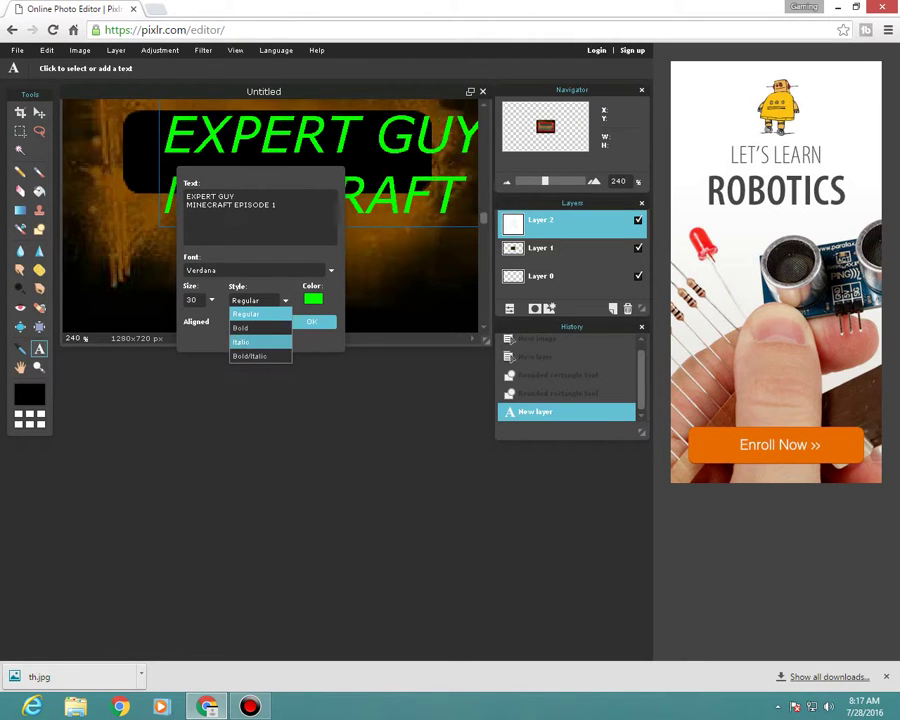
click(249, 356)
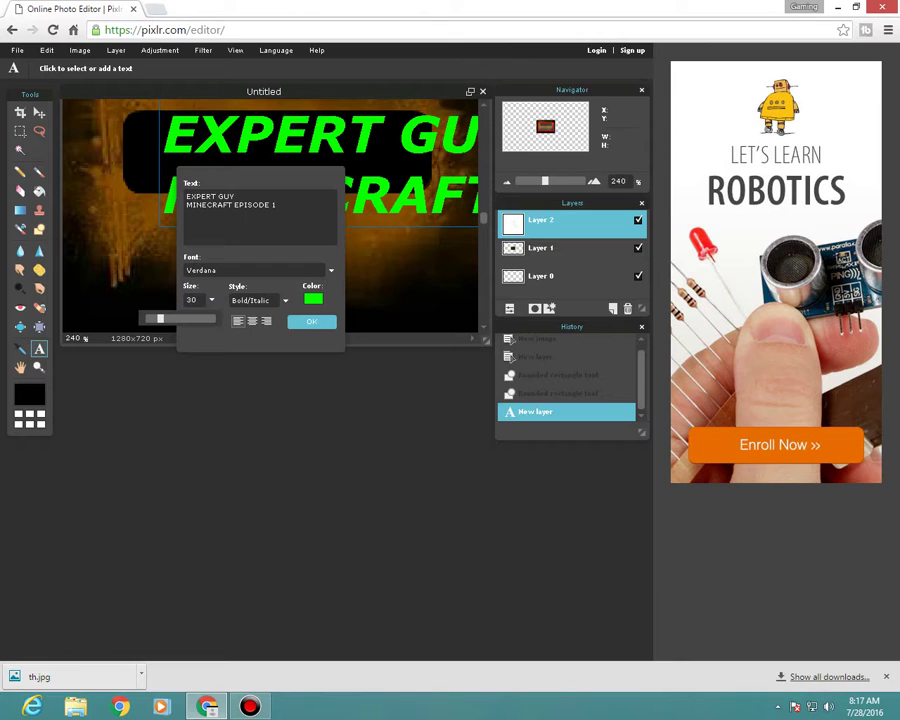
drag(160, 318, 147, 318)
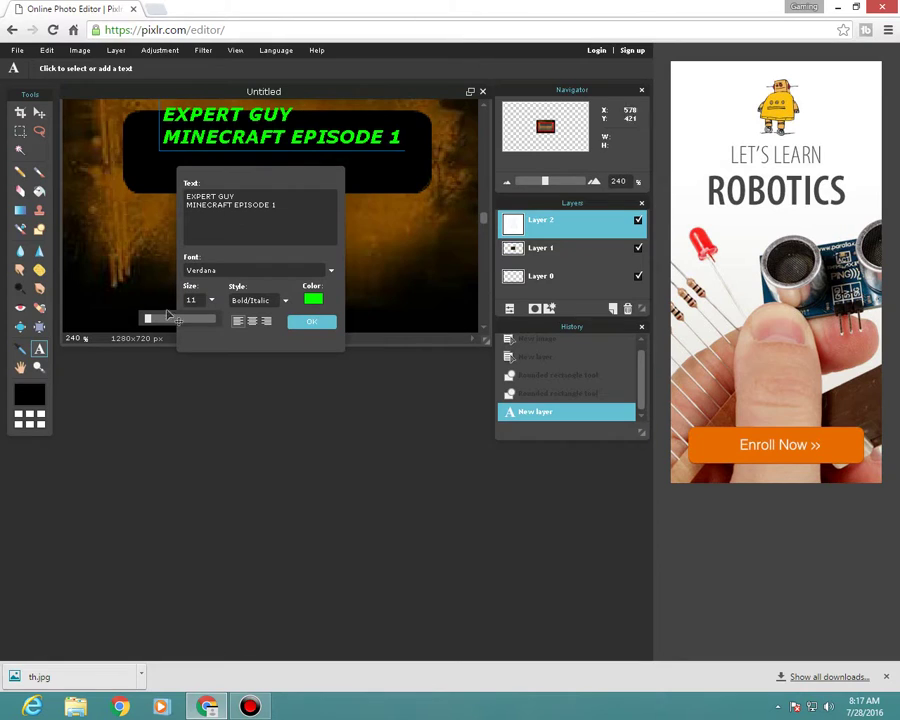
click(311, 321)
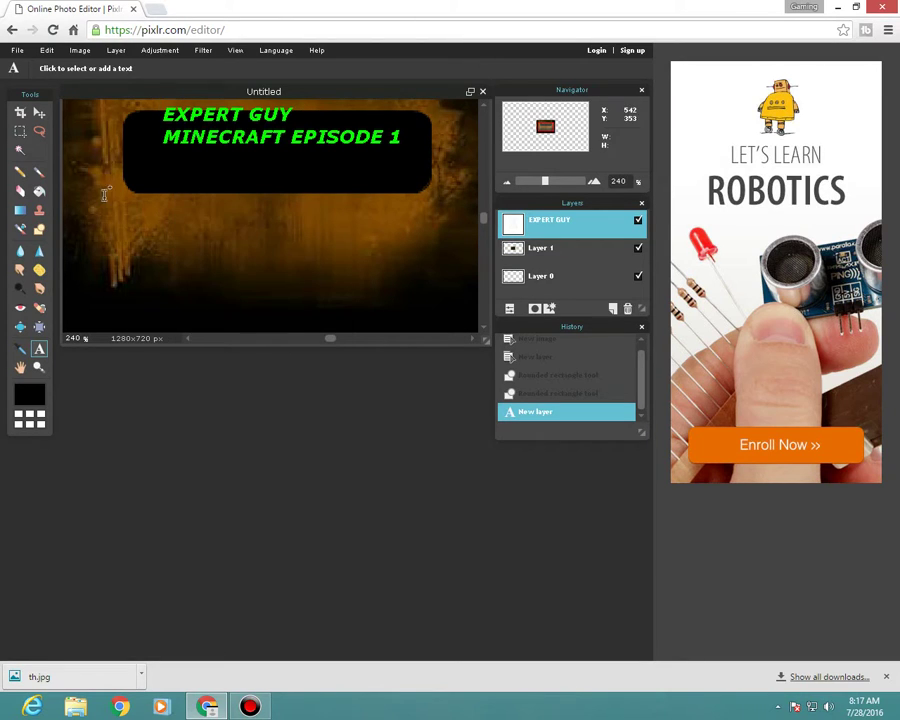
Move the green text down so both lines sit inside the black rounded rectangle.
click(39, 112)
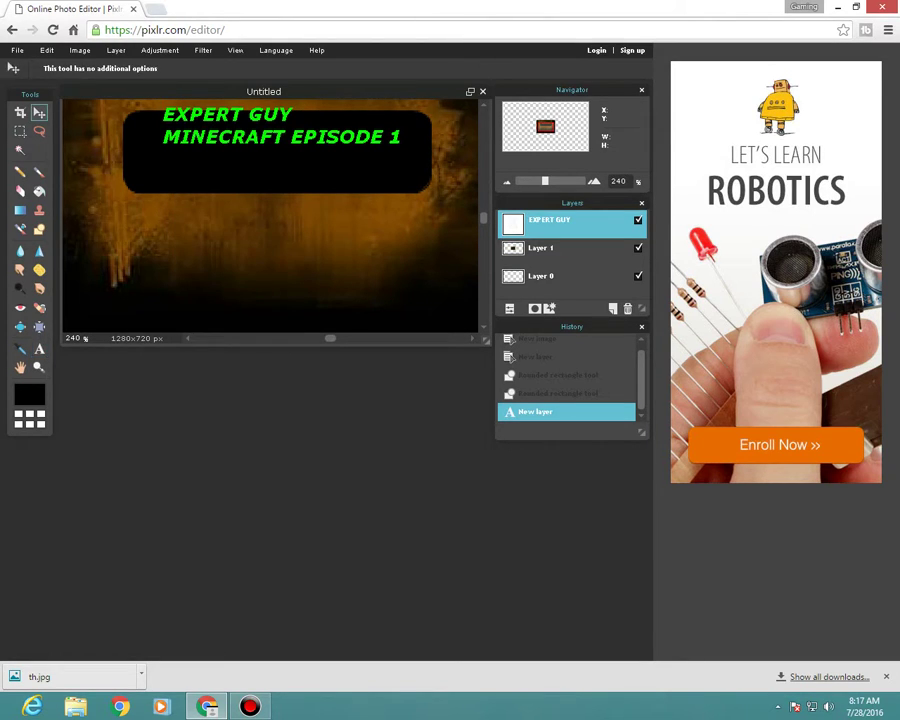
drag(236, 135, 237, 150)
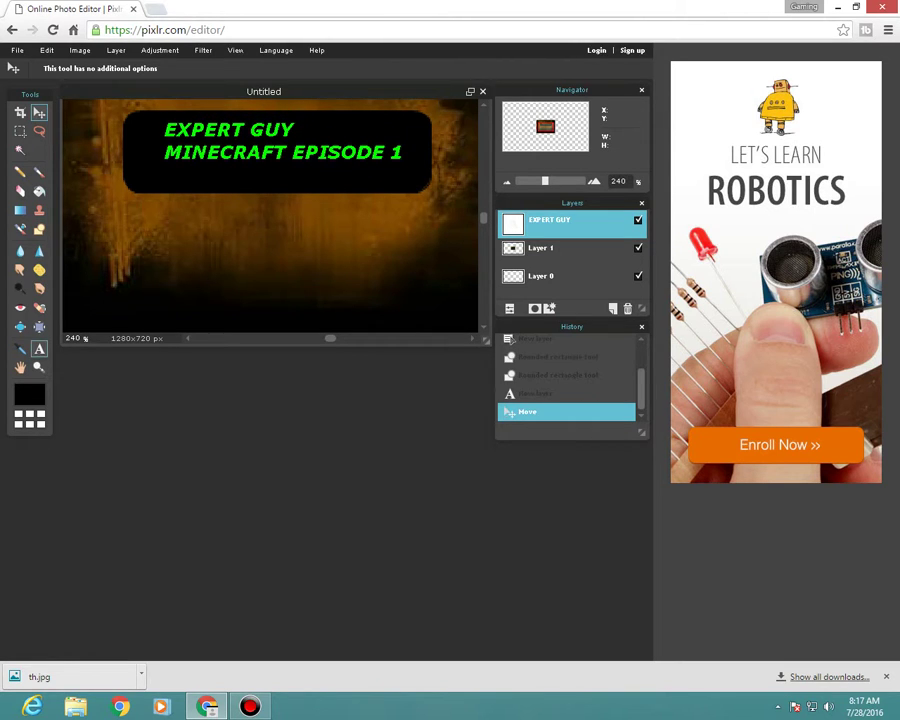
mouse_move(305, 175)
mouse_down()
mouse_move(297, 203)
mouse_move(299, 192)
mouse_up()
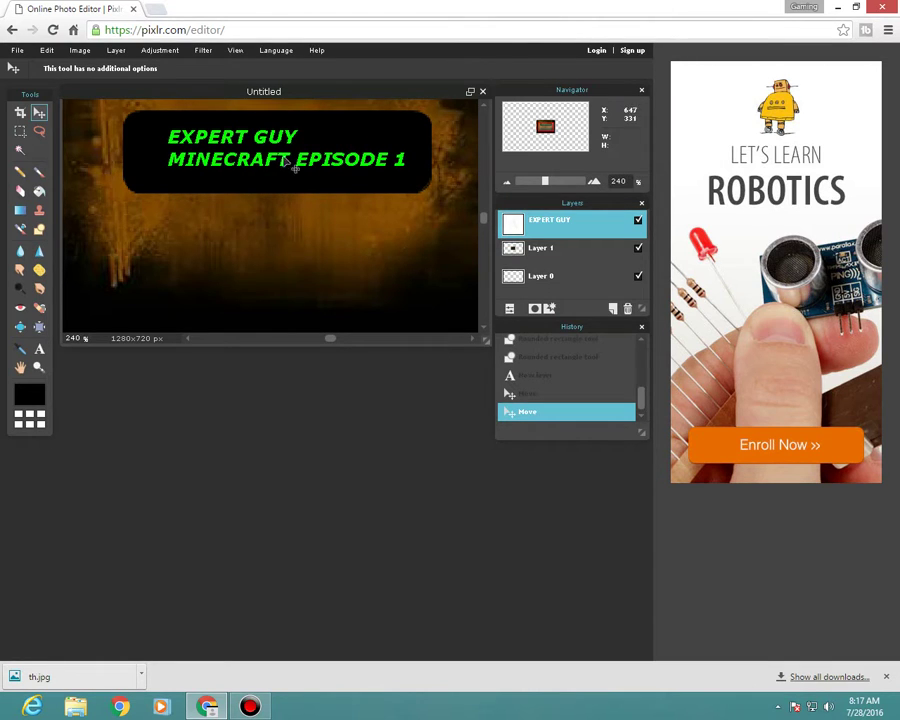
Choose the Paint bucket tool and set the main colour to blue, 1900ff.
key(t)
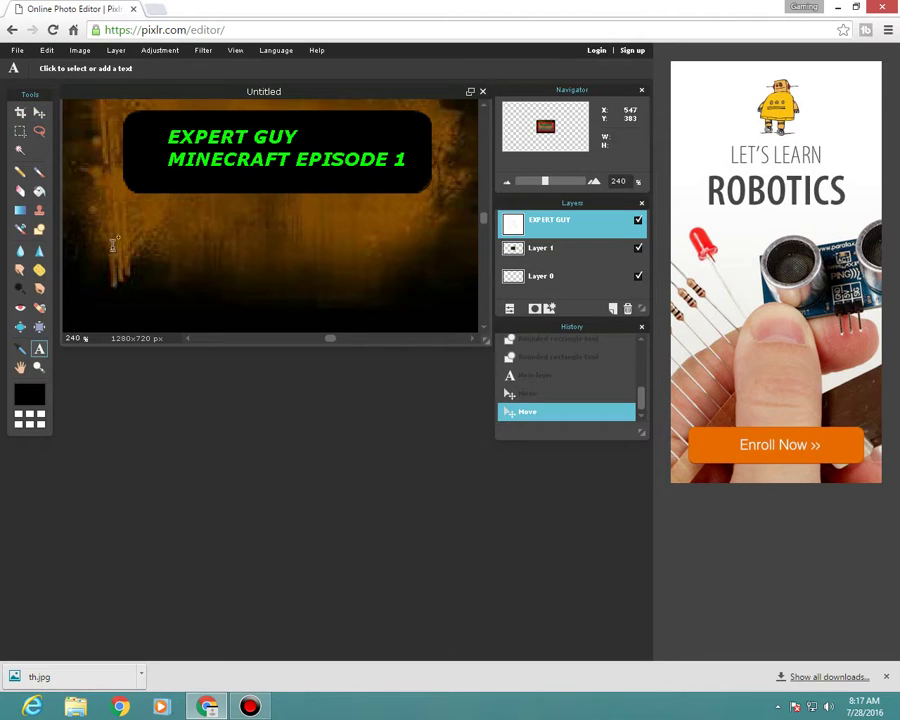
click(39, 190)
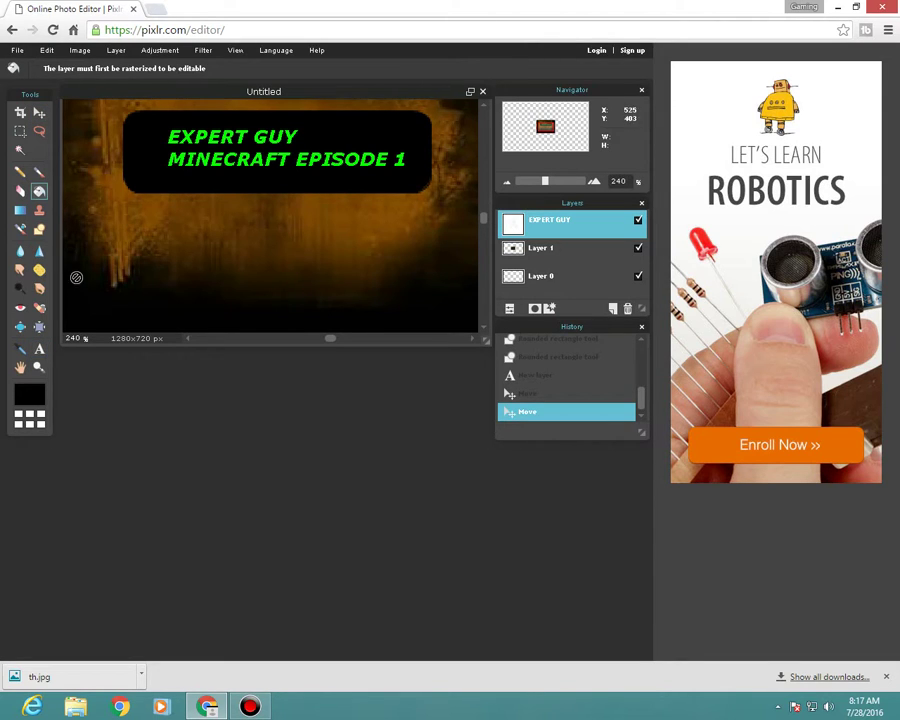
click(29, 394)
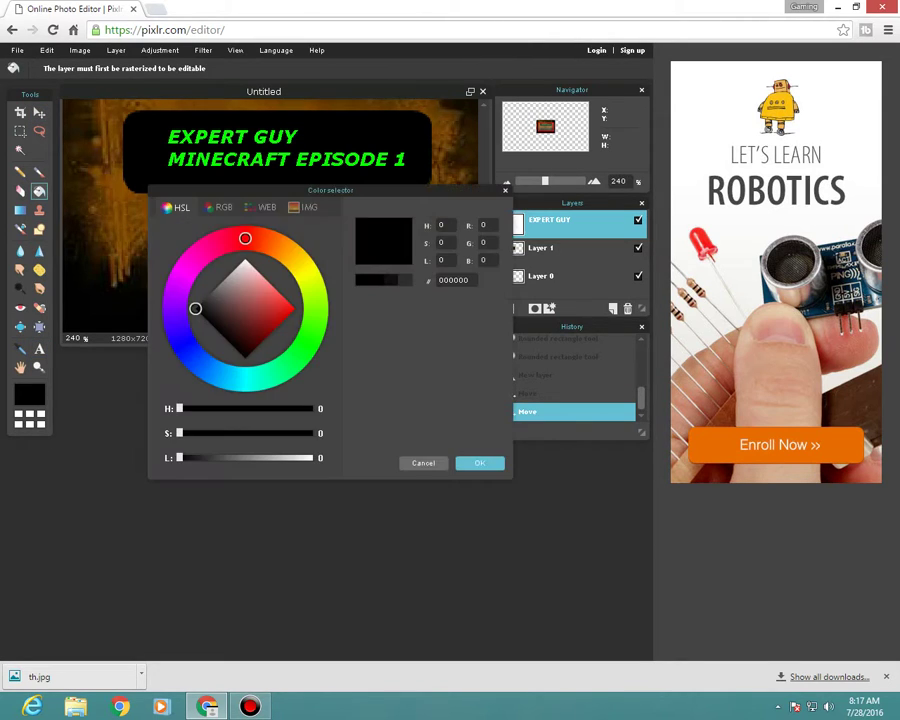
click(295, 308)
click(181, 337)
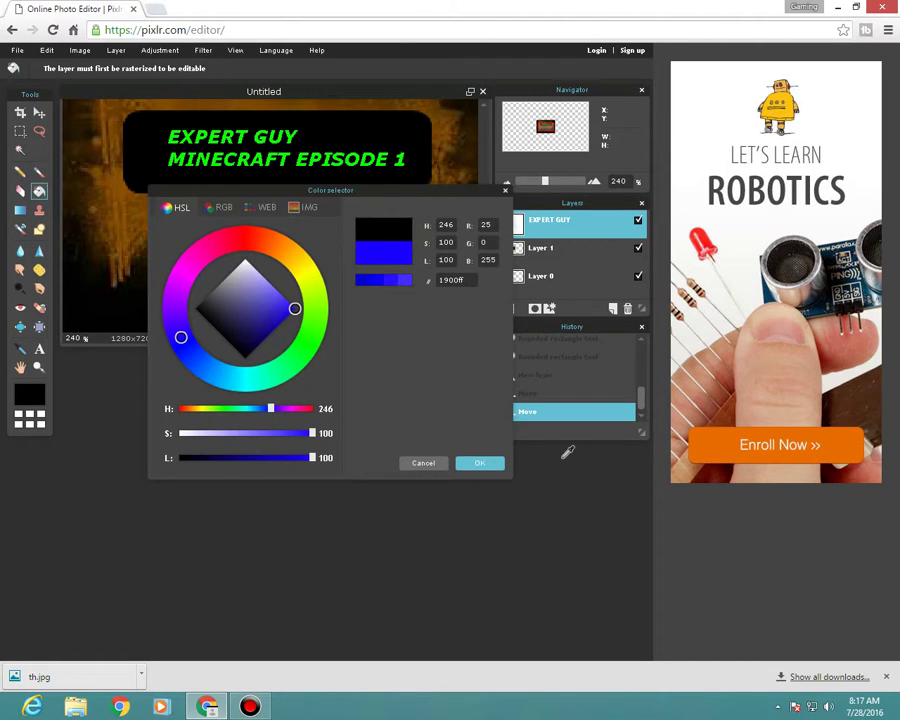
click(479, 463)
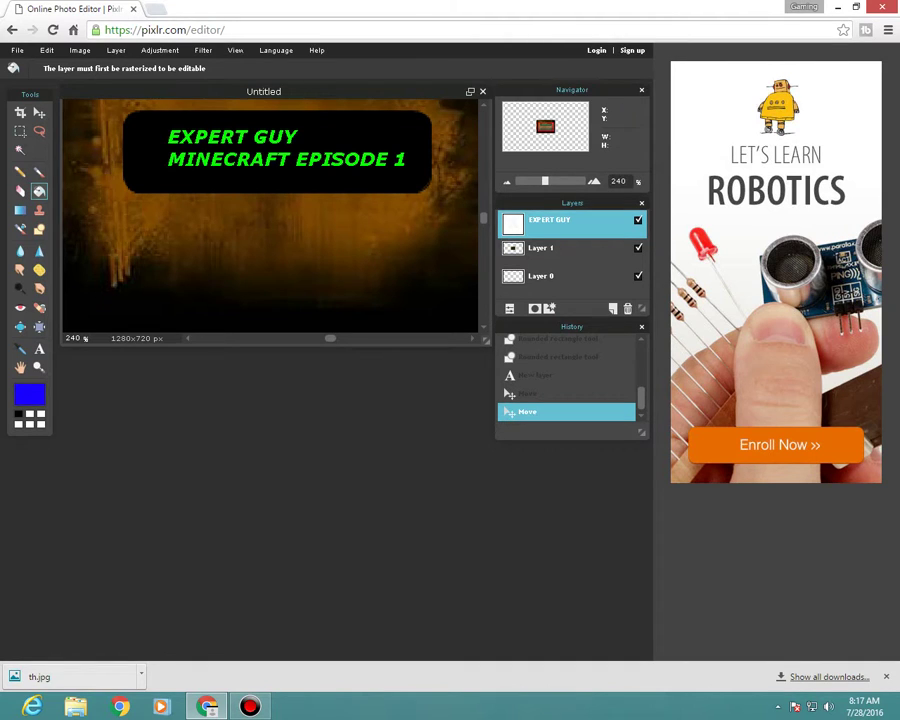
click(566, 250)
click(566, 222)
click(29, 394)
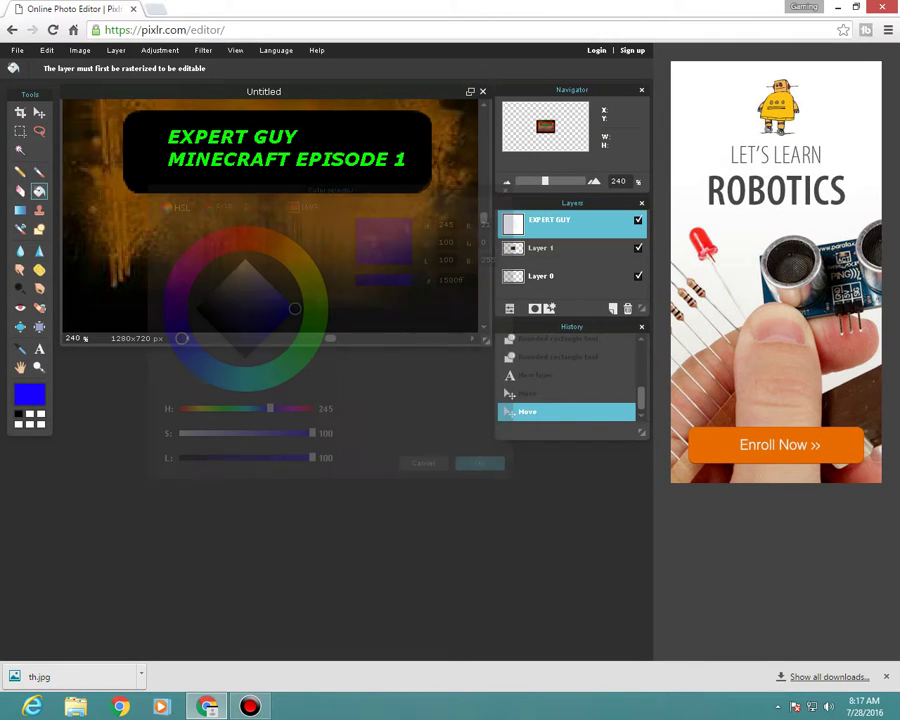
click(479, 463)
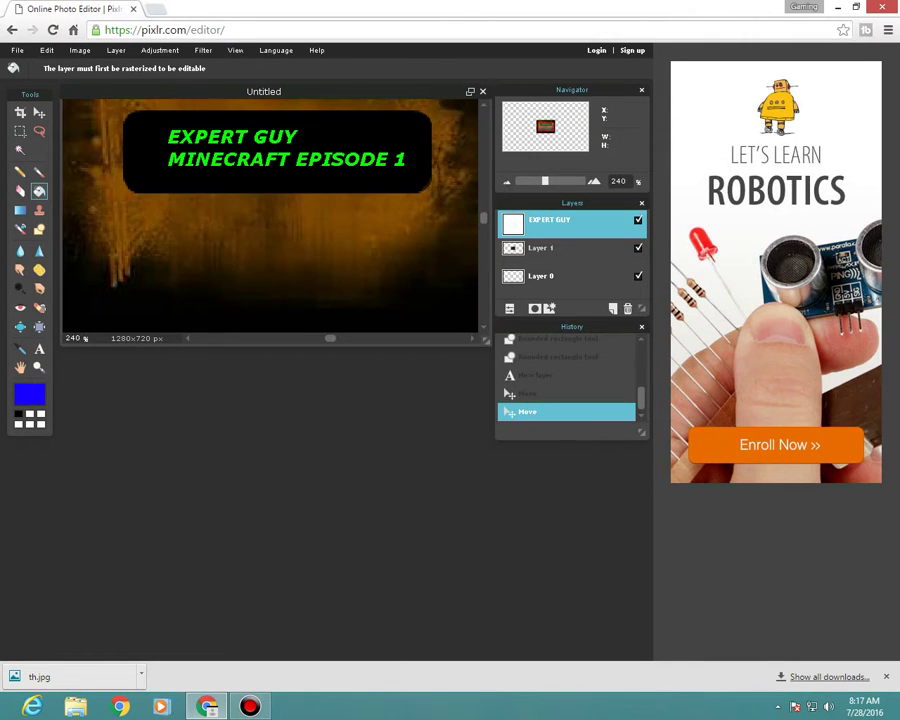
click(566, 276)
click(566, 248)
click(566, 220)
key(t)
Reload the editor page, discarding the unsaved image, and start creating a new blank image.
key(F5)
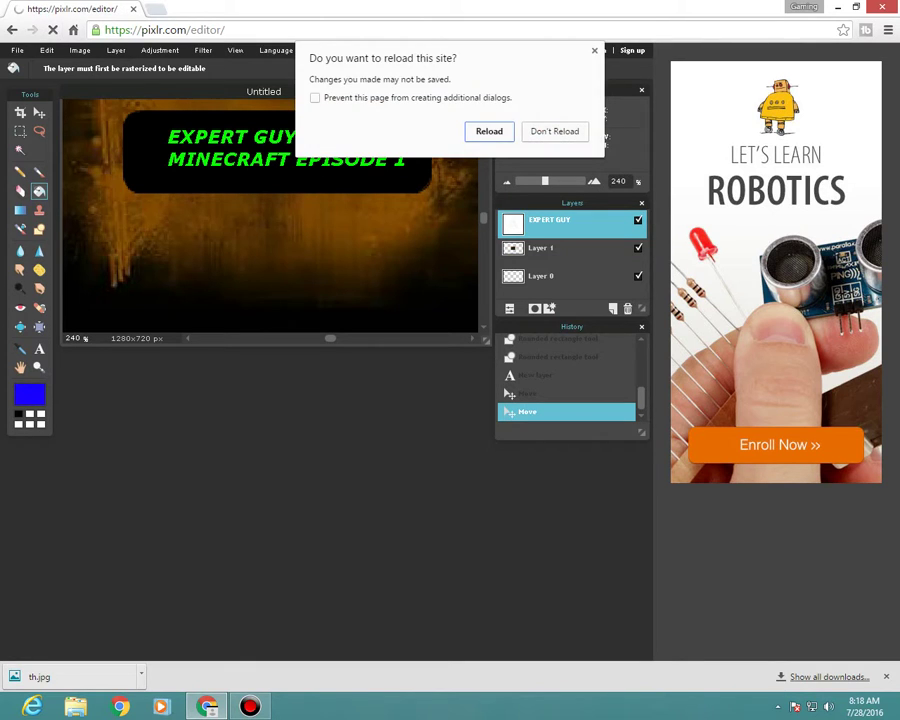
key(Return)
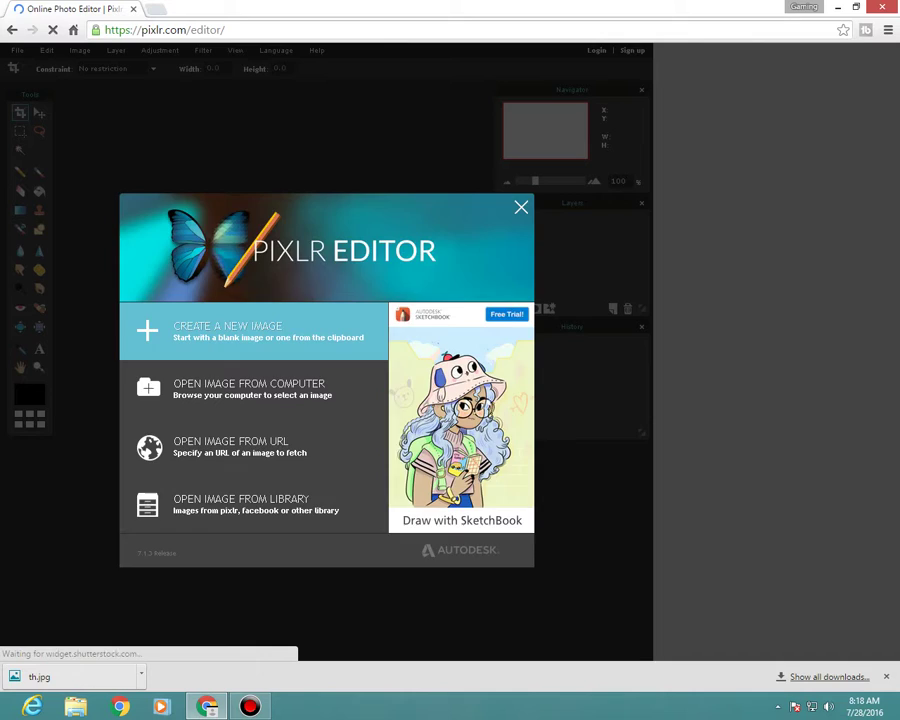
click(250, 330)
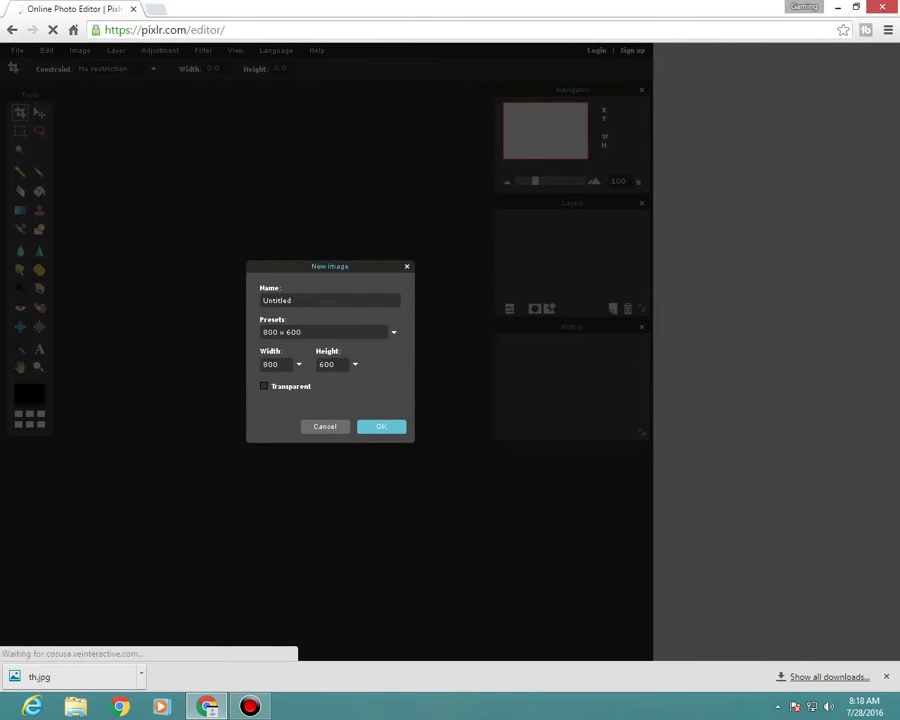
Create a new blank image 1280 pixels wide and 720 pixels high with a transparent background.
click(279, 364)
key(BackSpace)
key(BackSpace)
key(BackSpace)
text(1280)
click(334, 364)
key(BackSpace)
key(BackSpace)
key(BackSpace)
text(720)
click(264, 386)
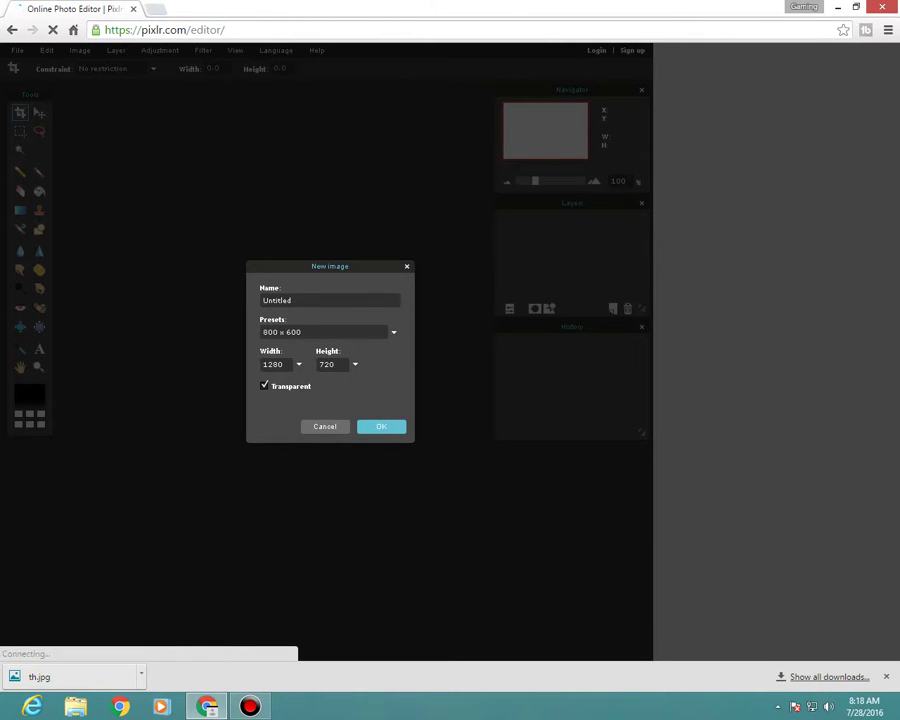
click(381, 426)
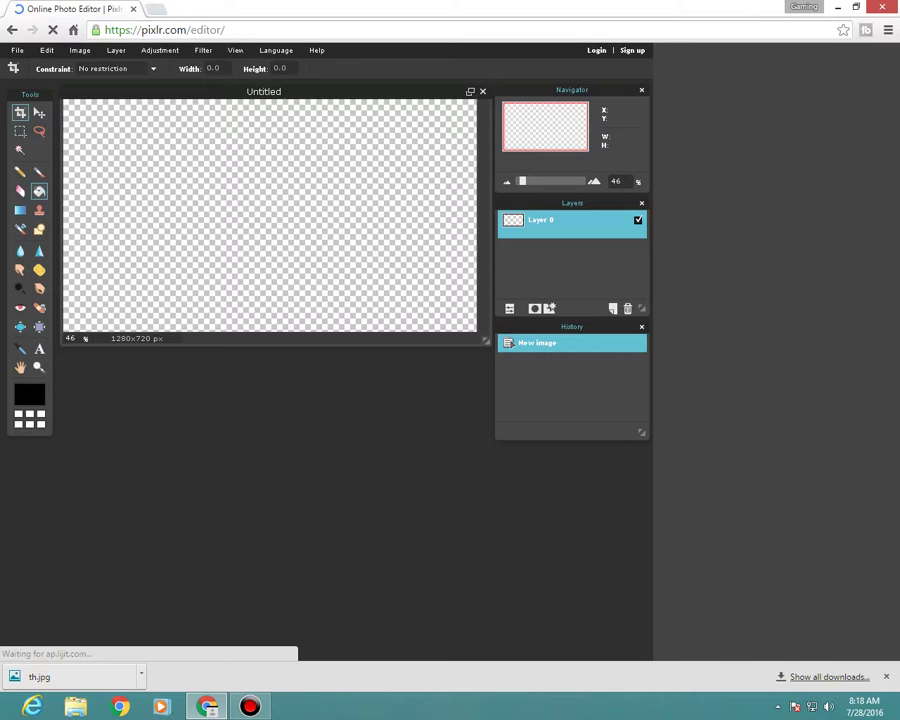
Choose the Paint bucket tool and set the main colour to cyan, 0feef2.
click(39, 191)
click(29, 395)
click(309, 320)
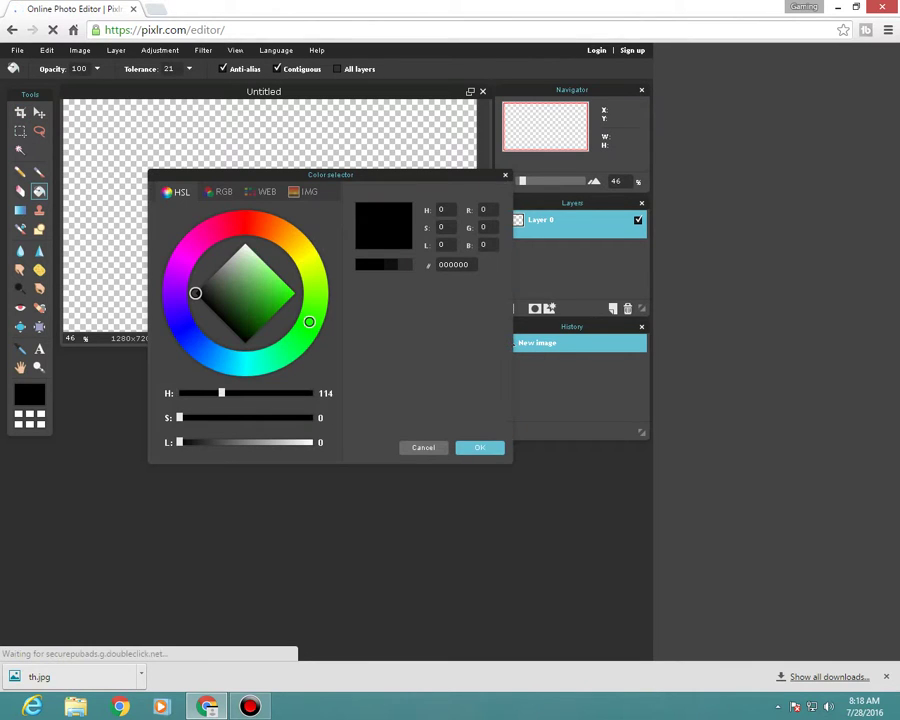
click(245, 342)
click(239, 363)
drag(239, 363, 234, 362)
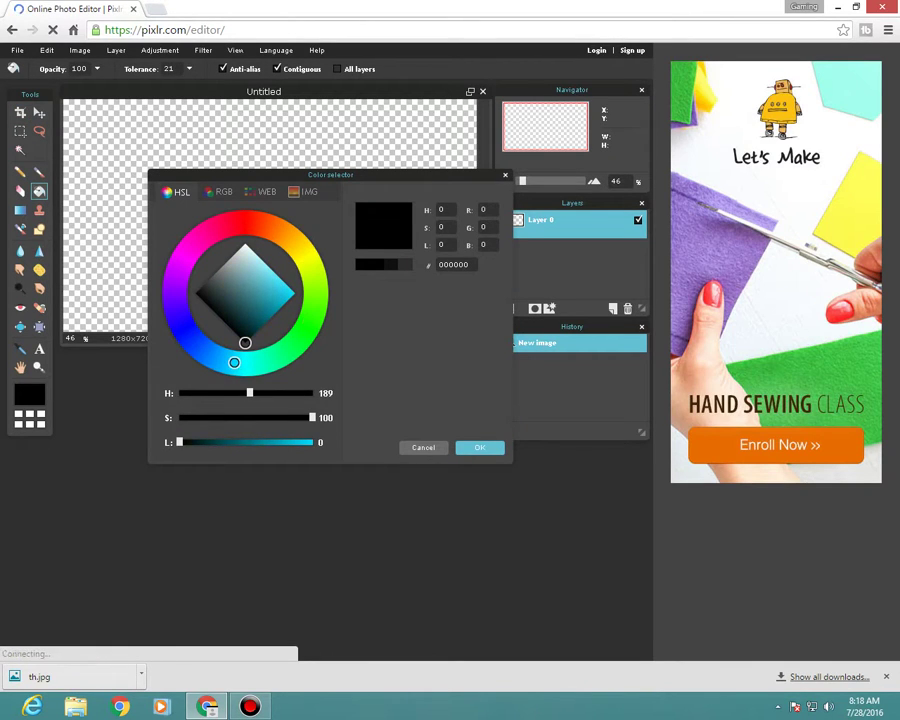
click(479, 447)
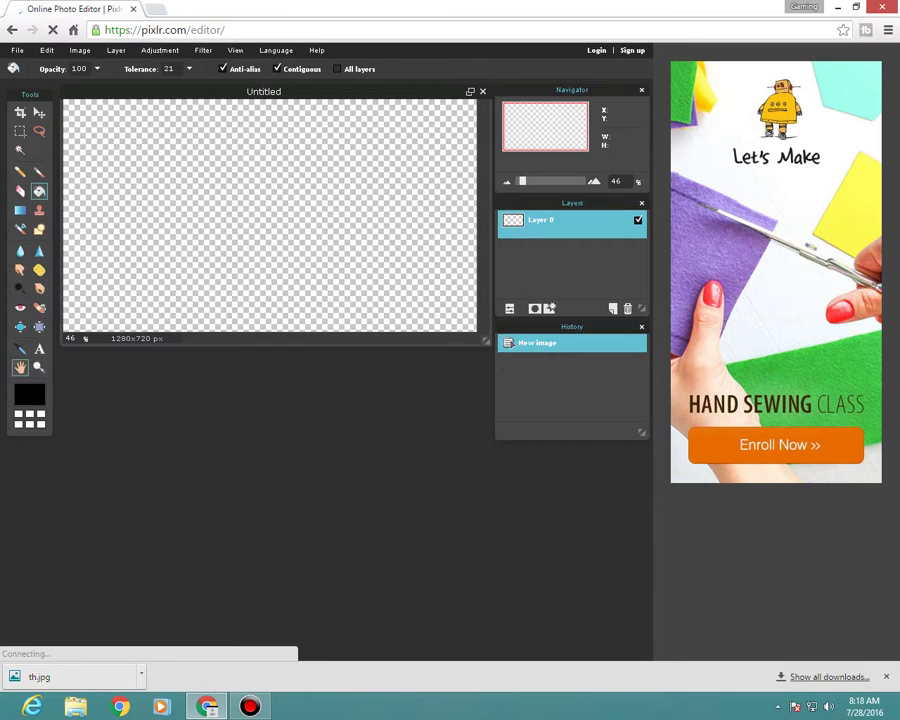
click(29, 393)
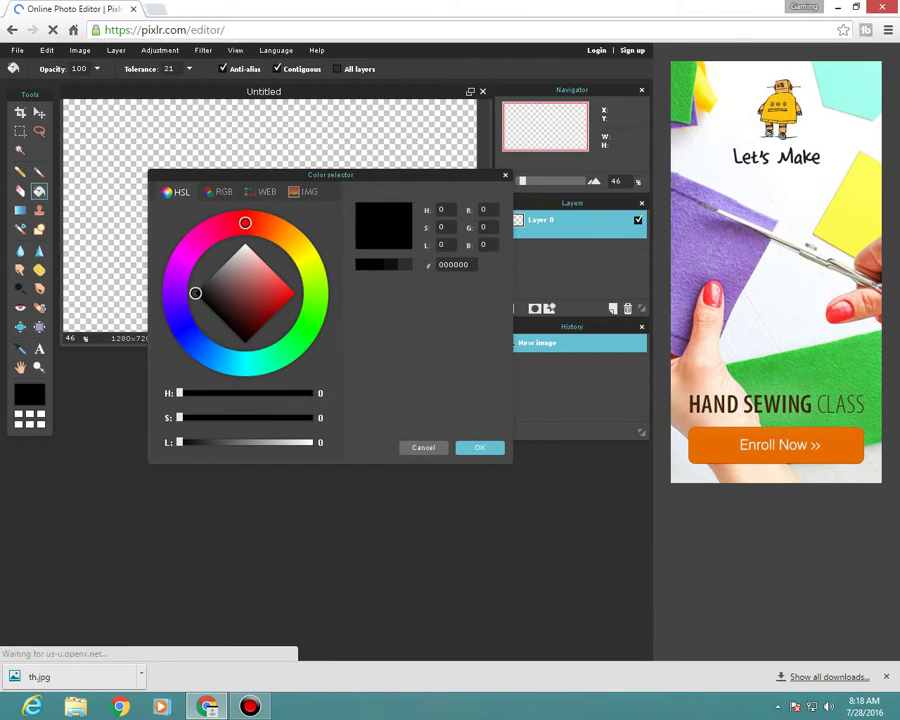
click(244, 363)
click(288, 290)
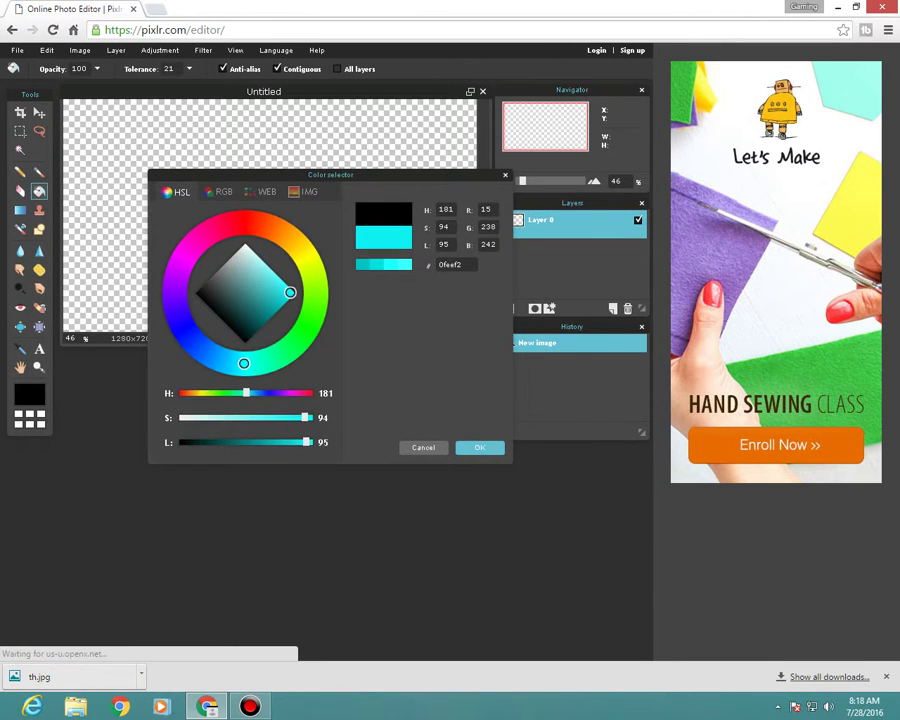
key(Return)
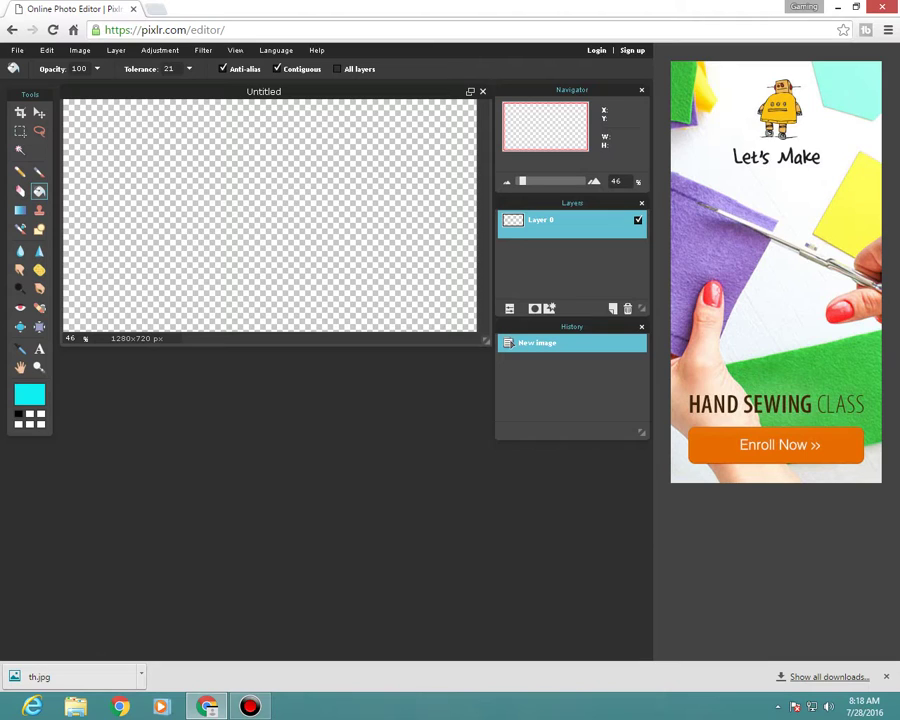
Add a new layer above Layer 0 and fill it with the cyan main colour.
right_click(556, 229)
key(Escape)
click(613, 309)
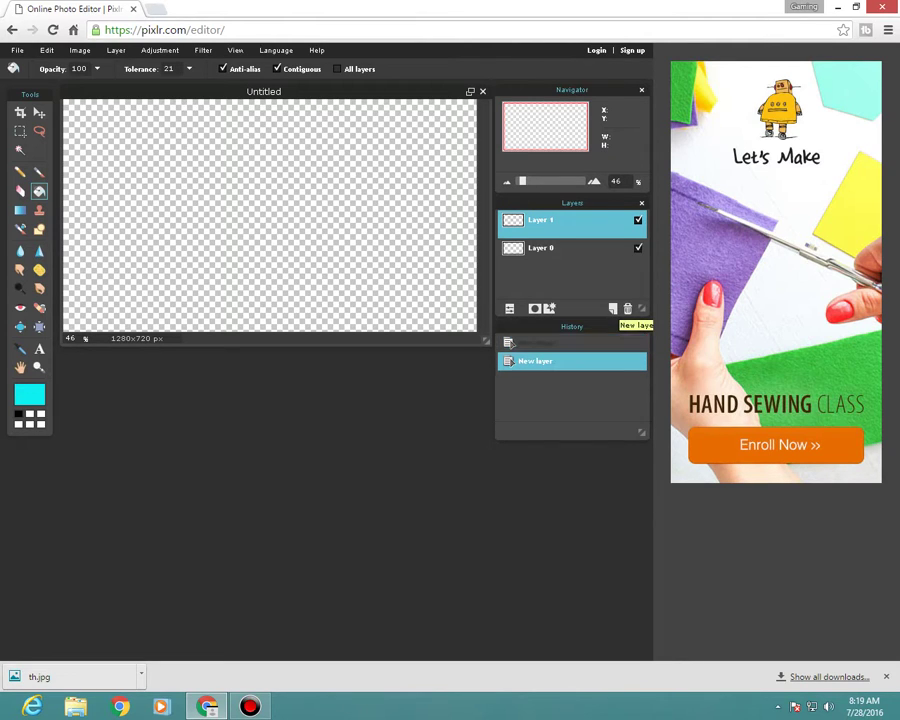
click(181, 153)
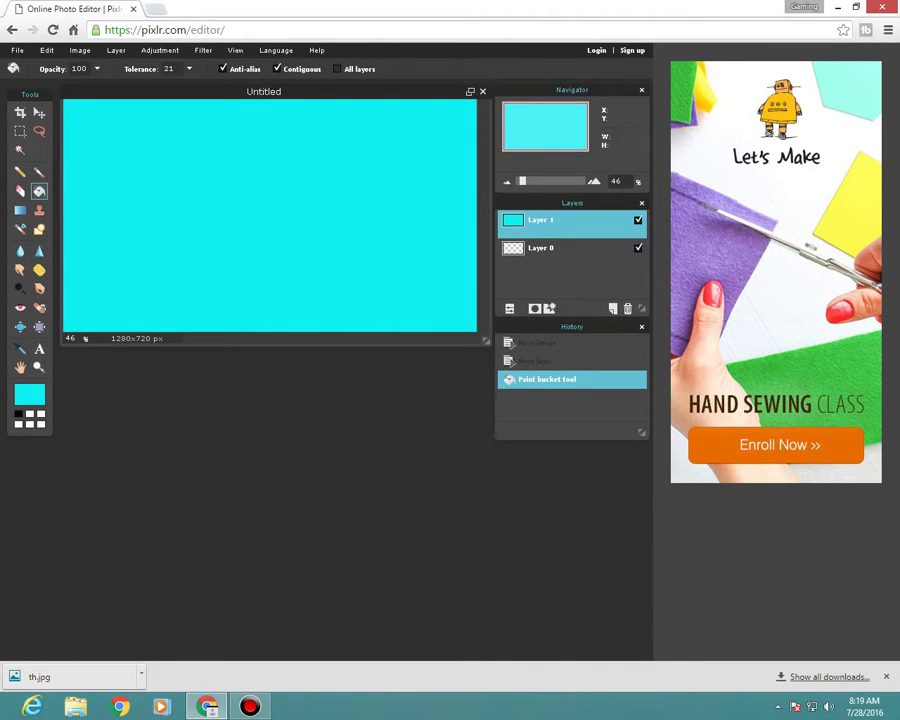
Draw a large black filled ellipse across the middle of the cyan canvas with the Drawing tool.
click(39, 229)
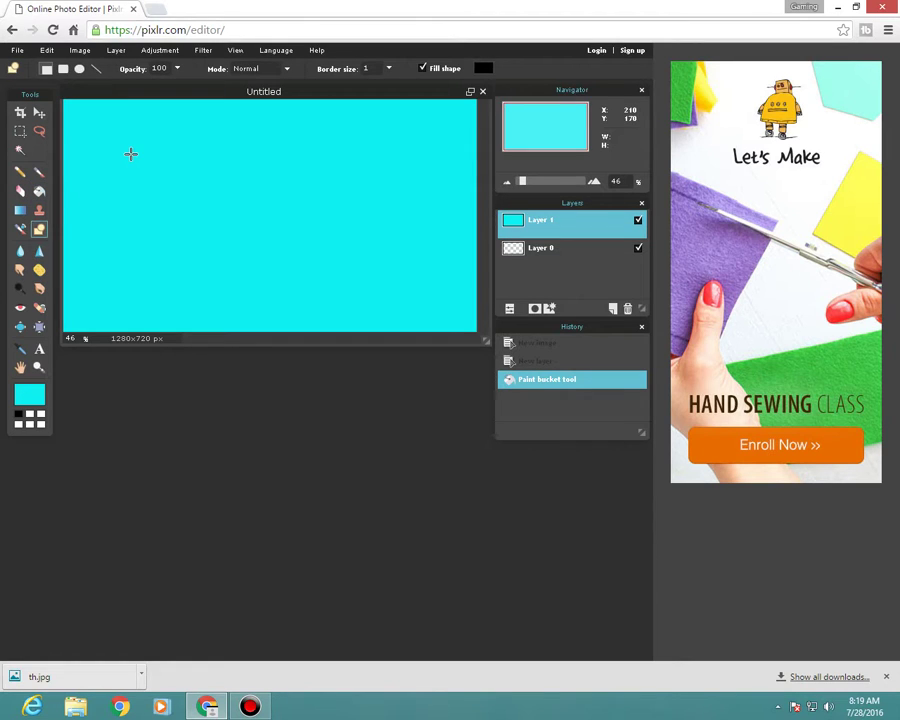
click(79, 68)
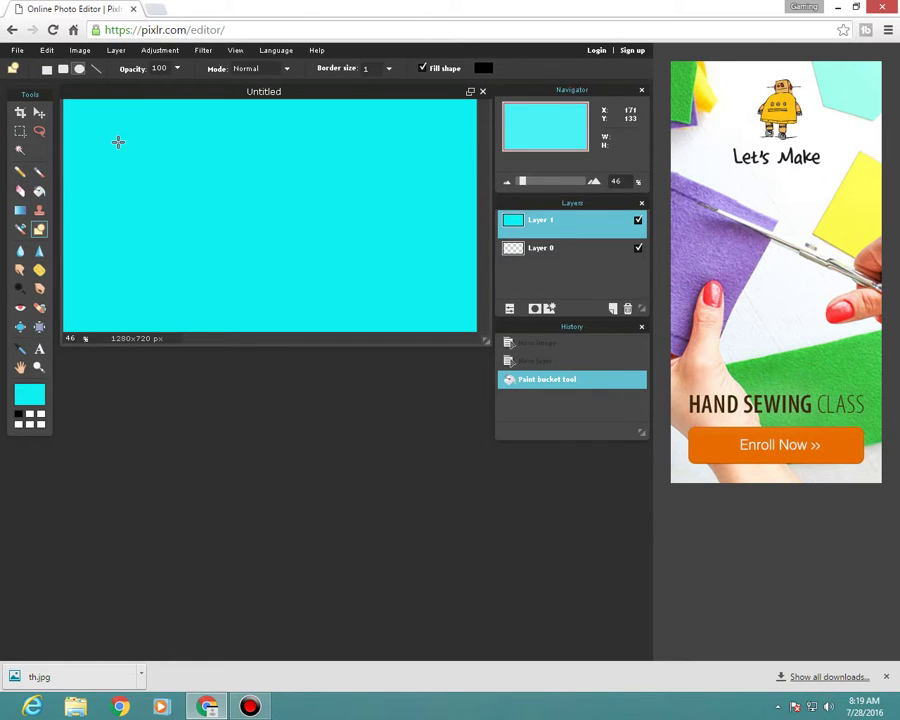
drag(128, 146, 376, 277)
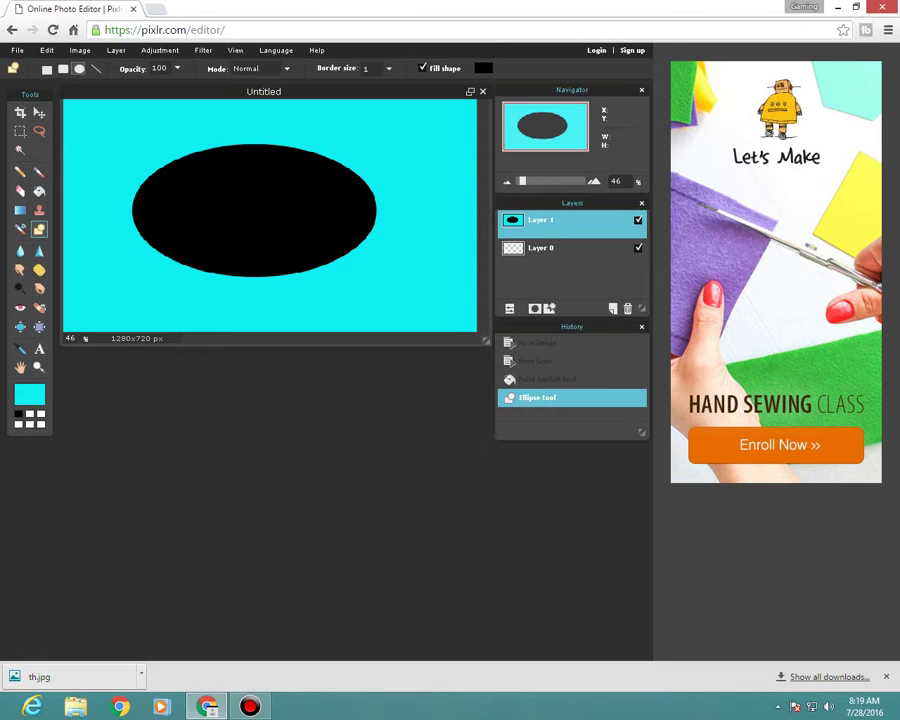
Add a two-line text on the black ellipse reading "EXPERT GUY" and "SUBSCRIBE FOR MORE".
click(39, 348)
click(196, 166)
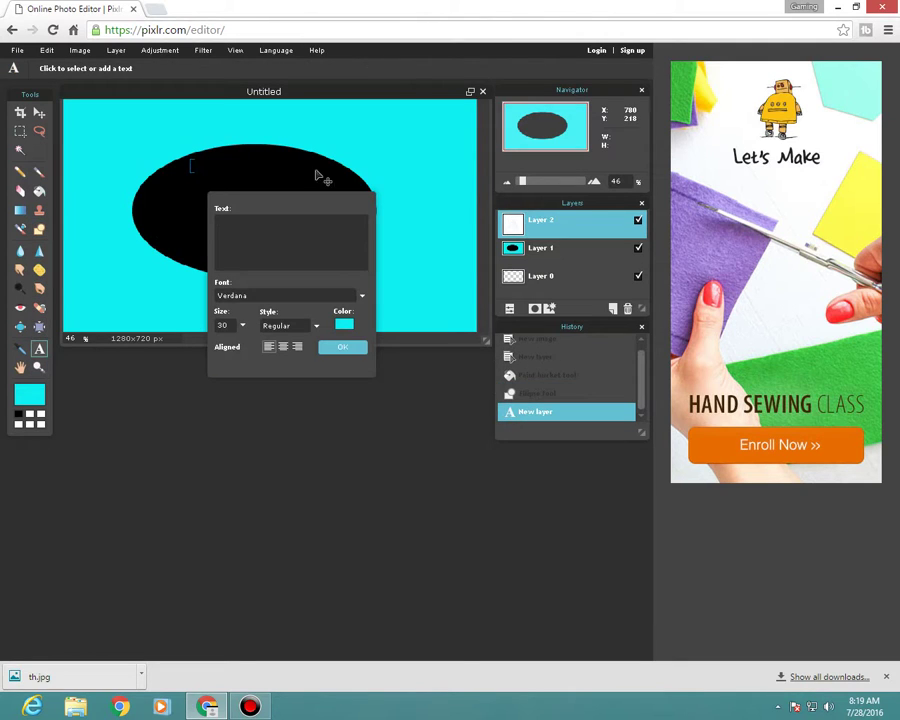
text(EXPERT GU)
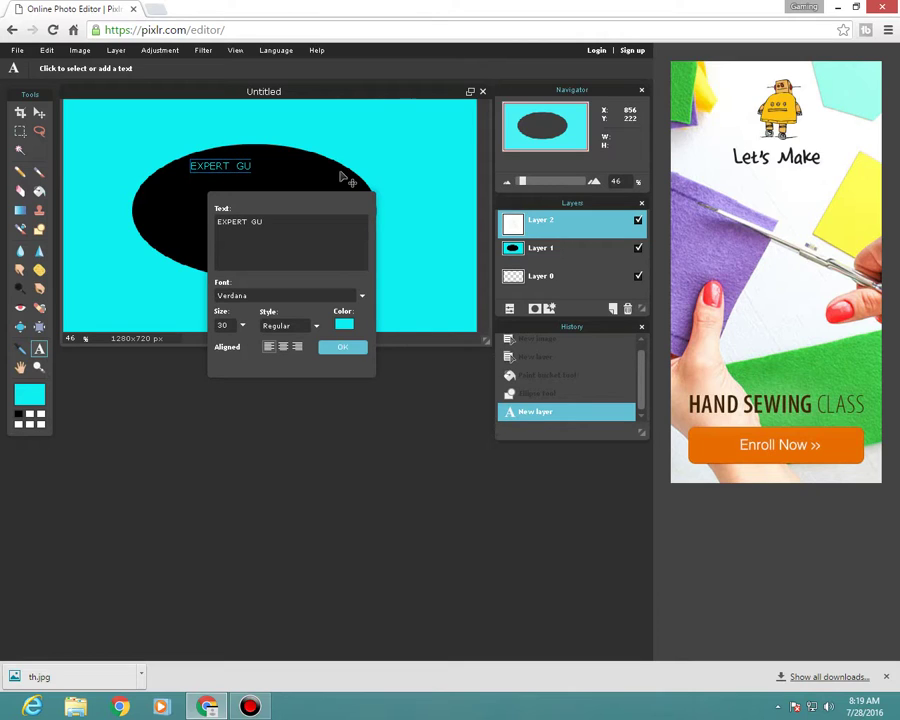
text(Y SUBSCRIBE M)
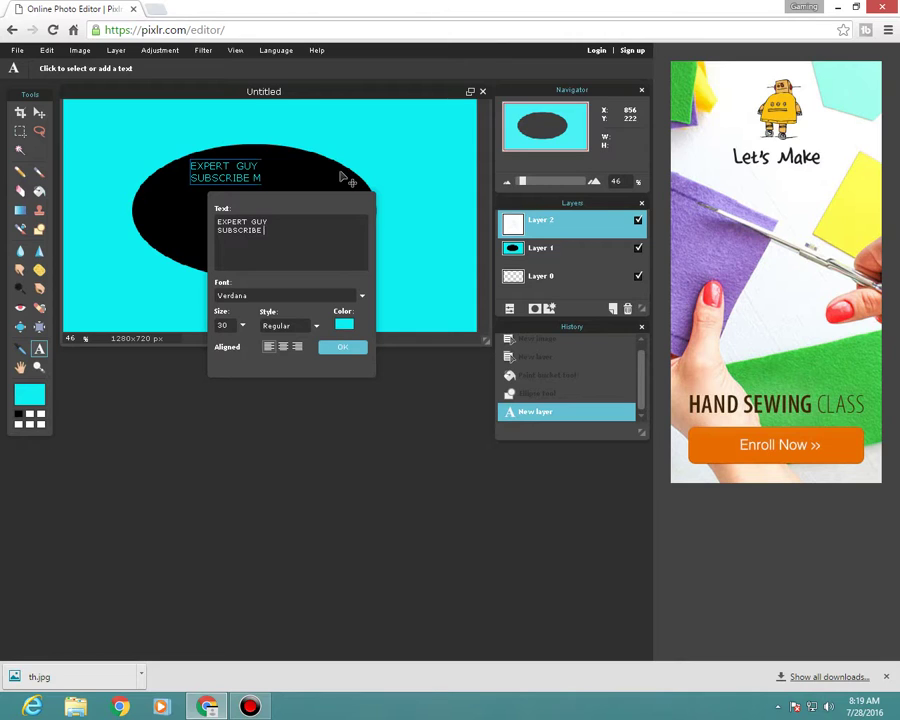
key(BackSpace)
text(FOR MORE)
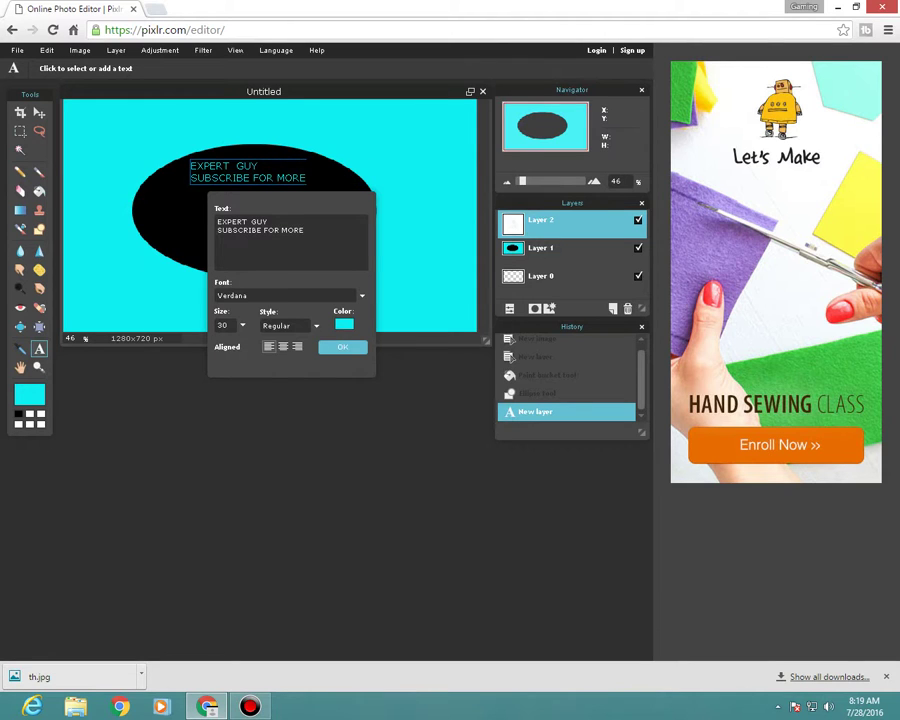
Set the text colour to magenta, f011d6, and the text style to Bold/Italic.
click(344, 324)
mouse_move(306, 327)
mouse_down()
mouse_move(311, 269)
mouse_move(280, 232)
mouse_move(315, 292)
mouse_move(307, 324)
mouse_move(521, 452)
mouse_up()
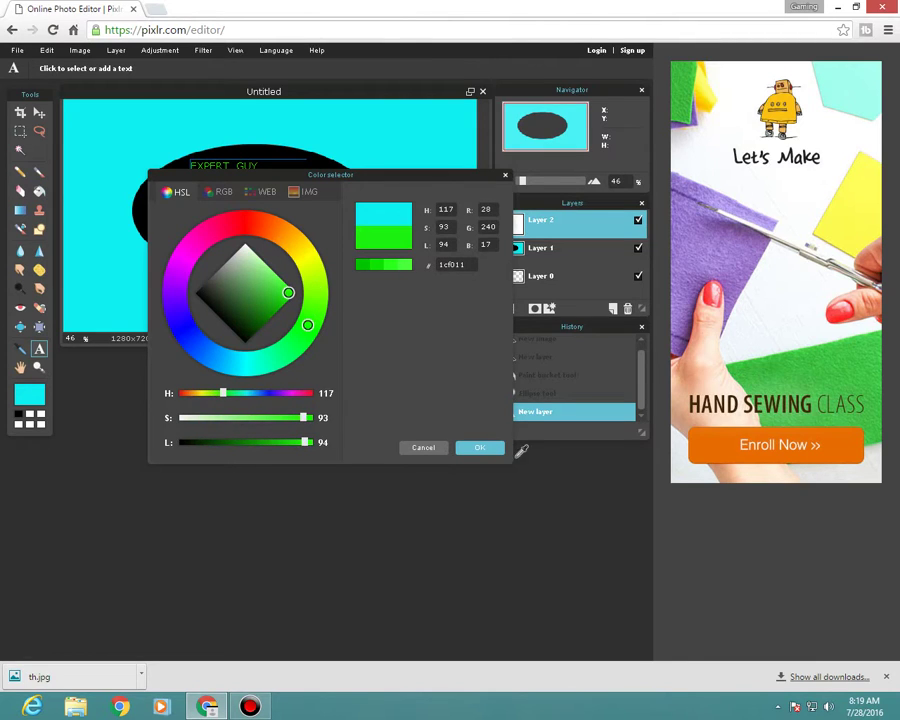
drag(221, 225, 188, 250)
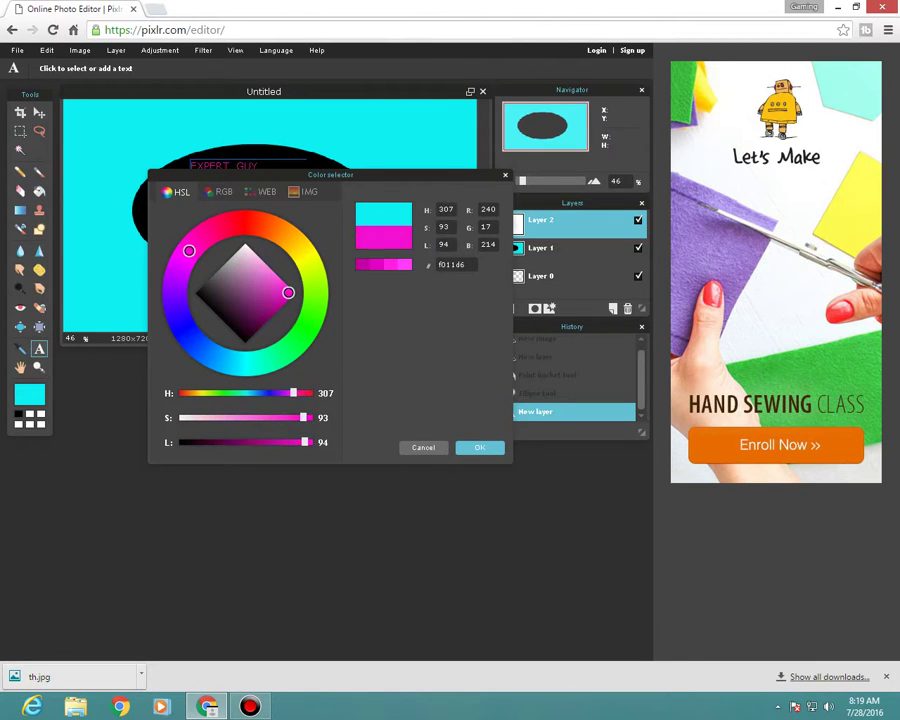
key(Return)
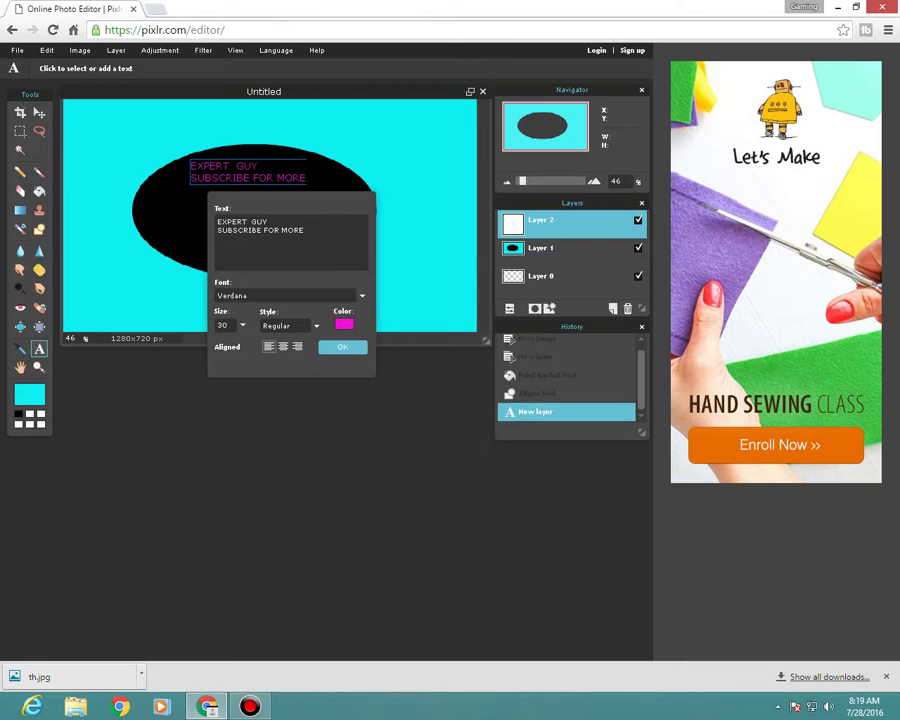
click(290, 325)
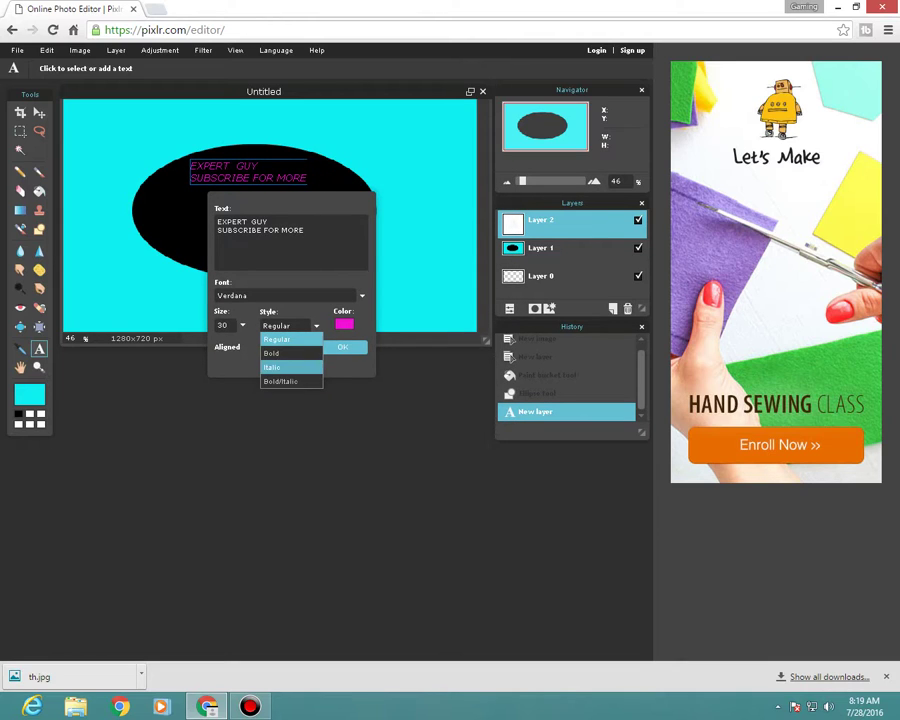
key(Return)
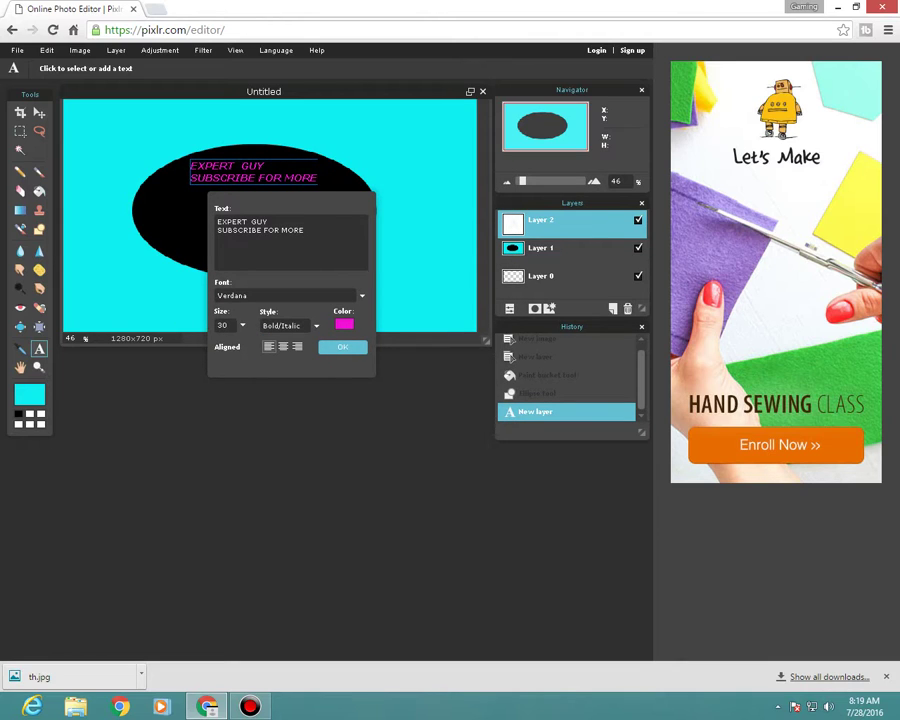
Set the text size to 49, apply the text, and move both lines inside the black ellipse.
click(242, 325)
drag(191, 343, 199, 343)
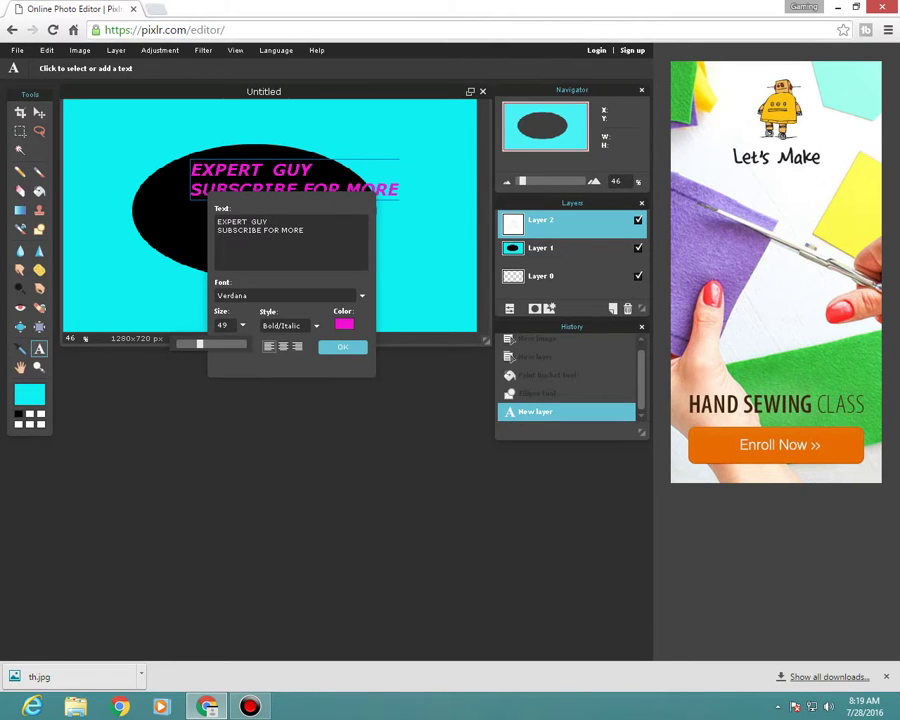
click(342, 347)
key(v)
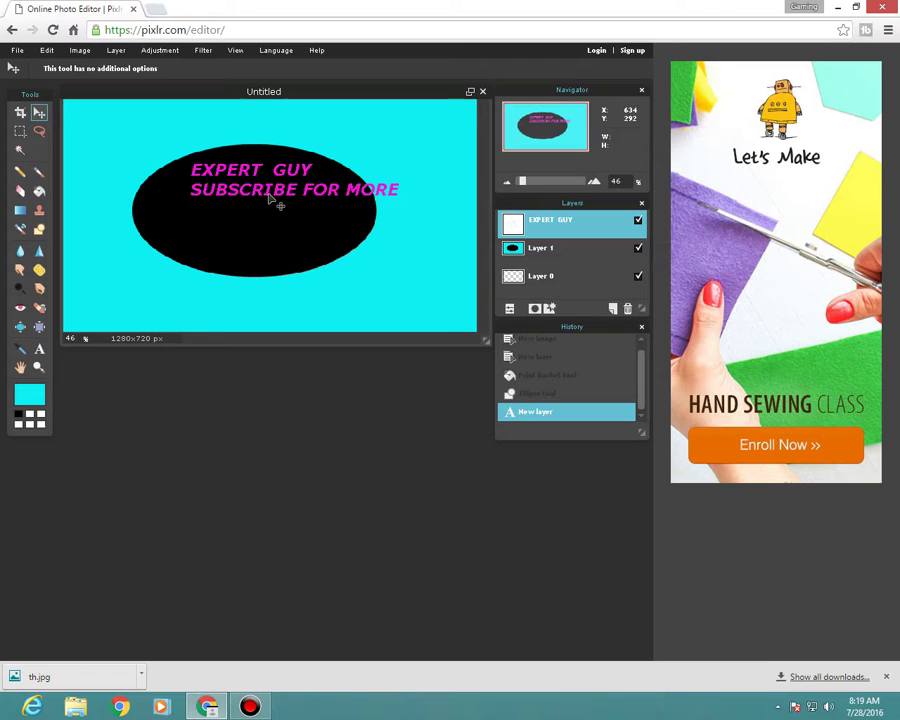
drag(268, 197, 240, 224)
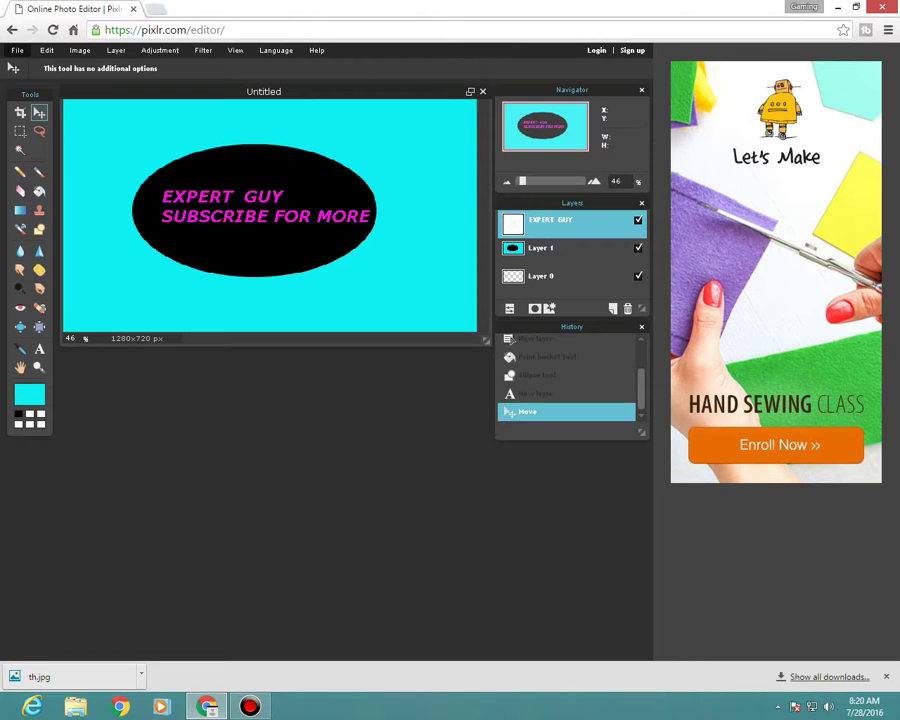
Save the image to the Downloads folder as a JPEG named Untitled at quality 100.
click(17, 50)
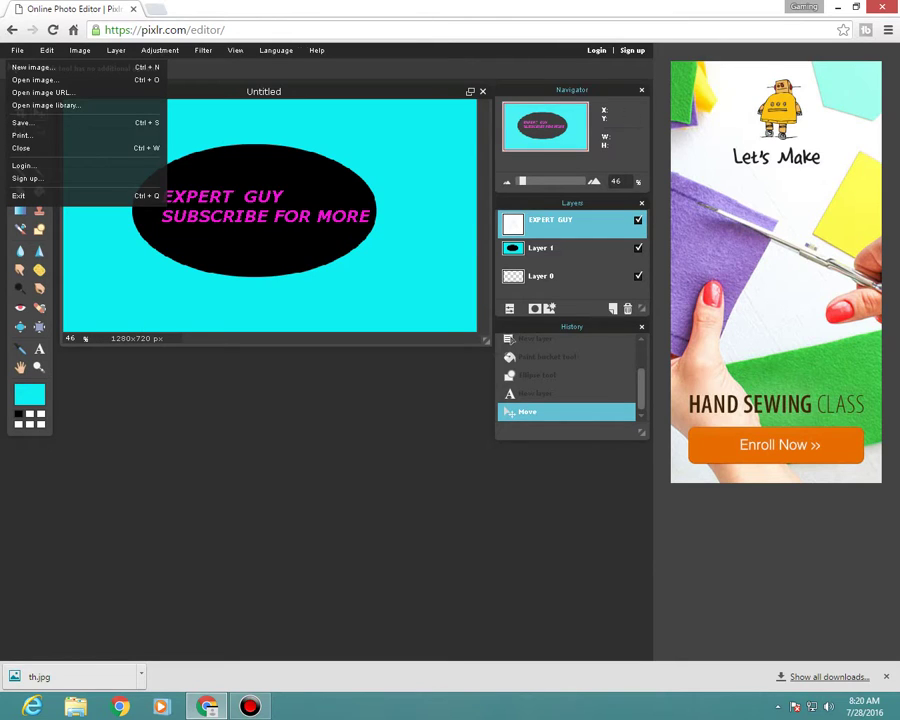
click(22, 122)
key(Return)
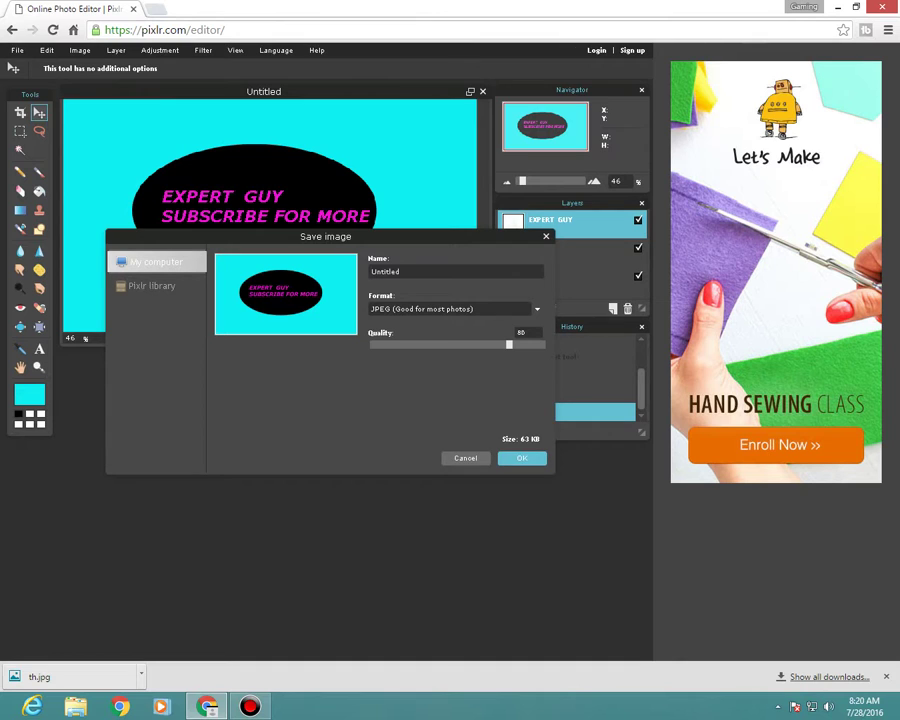
drag(509, 344, 544, 344)
key(Return)
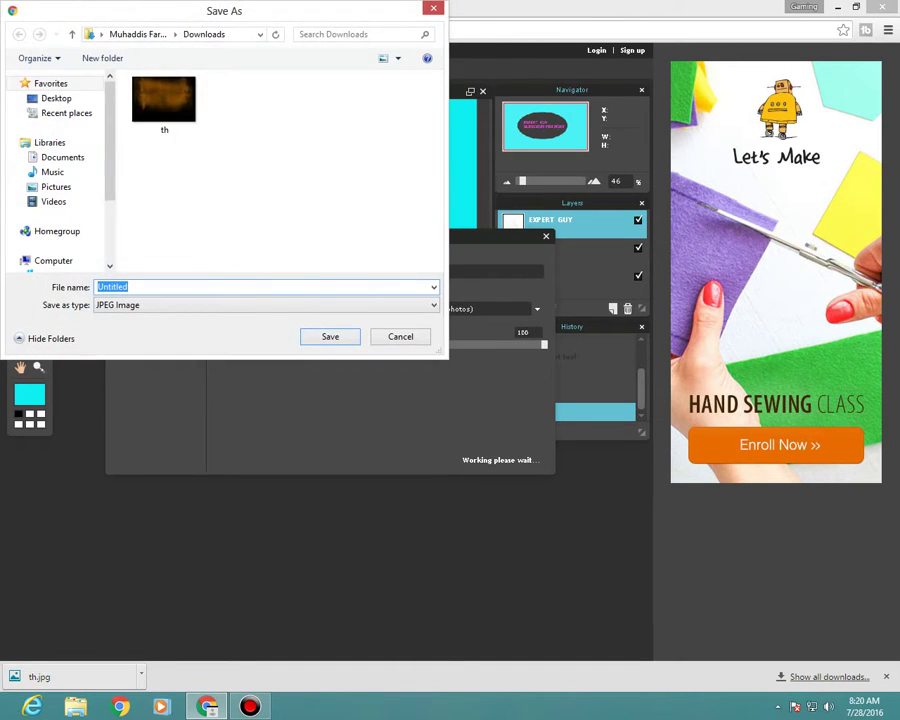
key(Return)
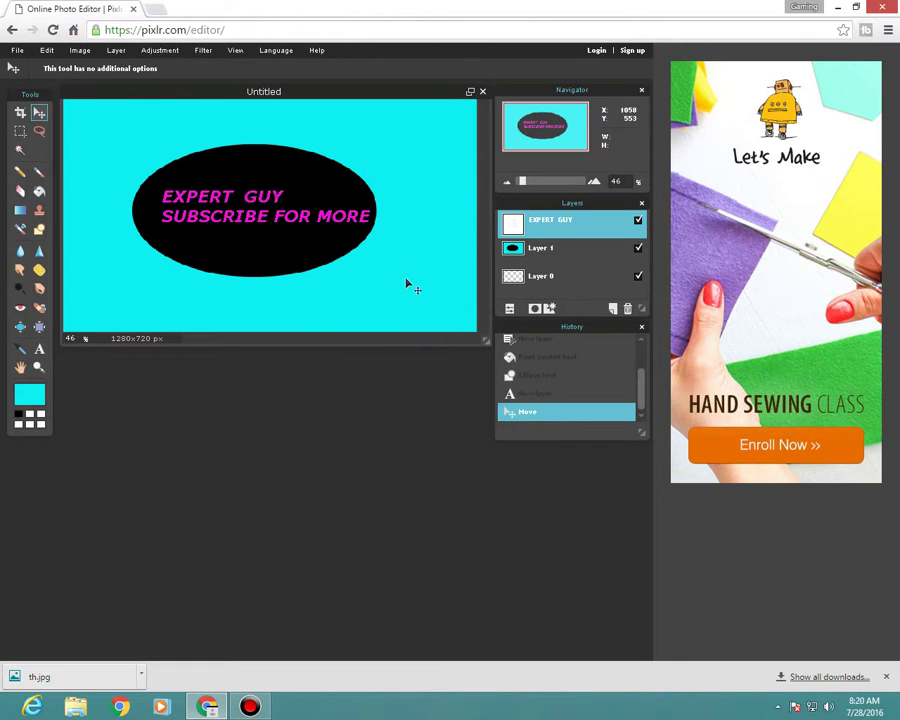
Check the Windows desktop for the saved image and return to the editor.
click(837, 7)
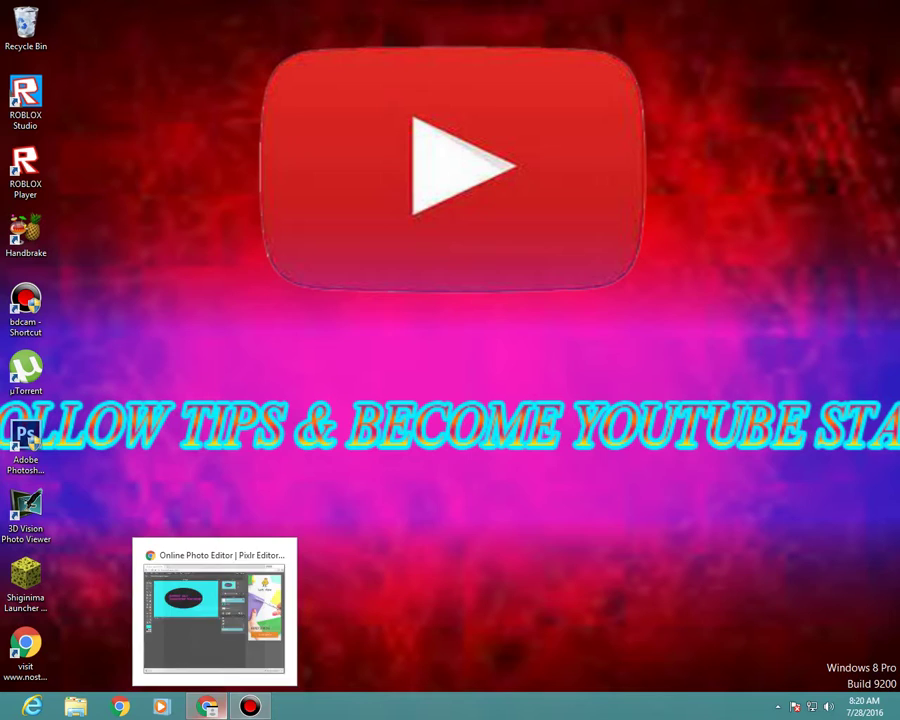
mouse_move(250, 706)
click(208, 706)
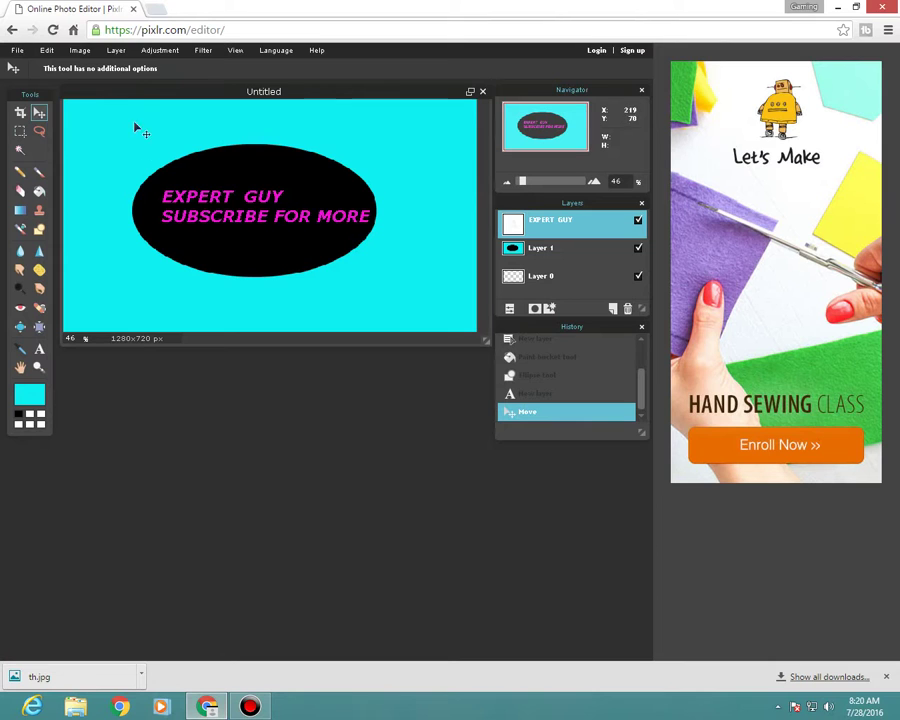
Save the image again as a JPEG named Untitled at quality 100, this time to the Desktop.
click(17, 50)
click(30, 121)
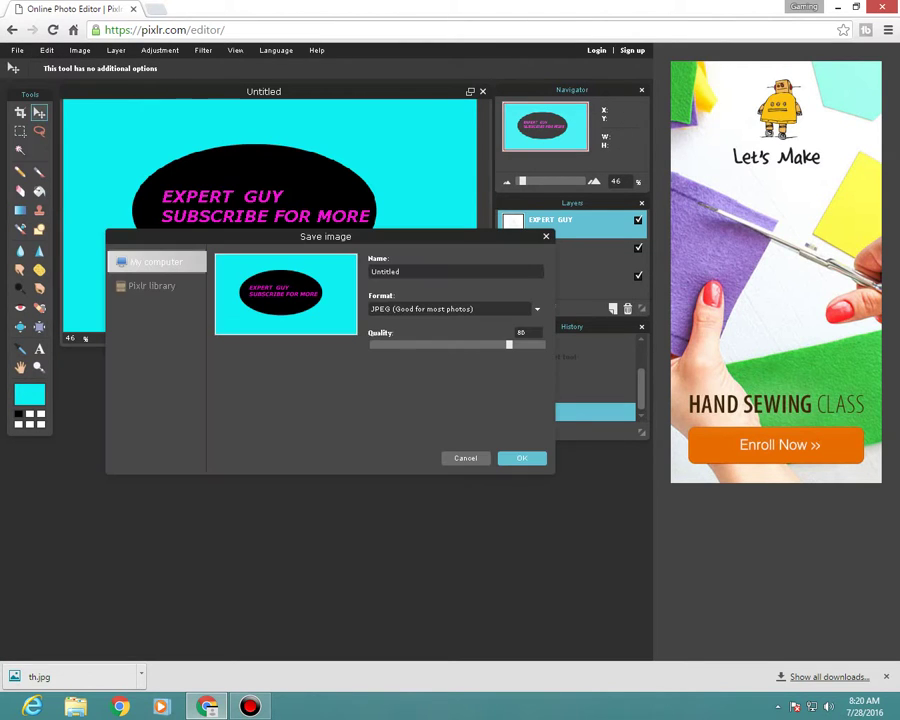
drag(509, 344, 543, 344)
click(521, 458)
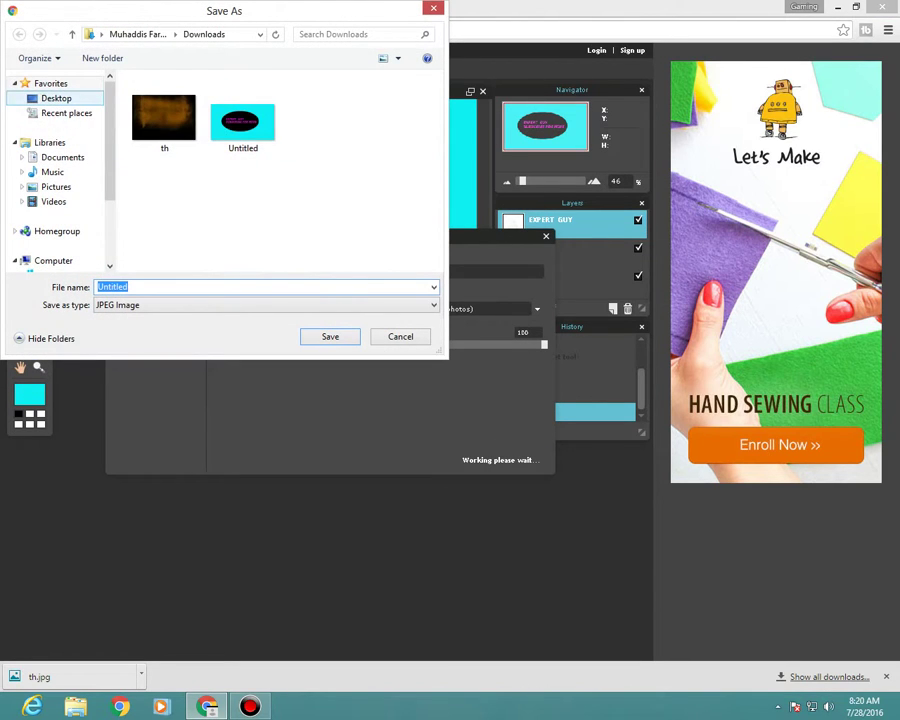
click(56, 98)
key(Return)
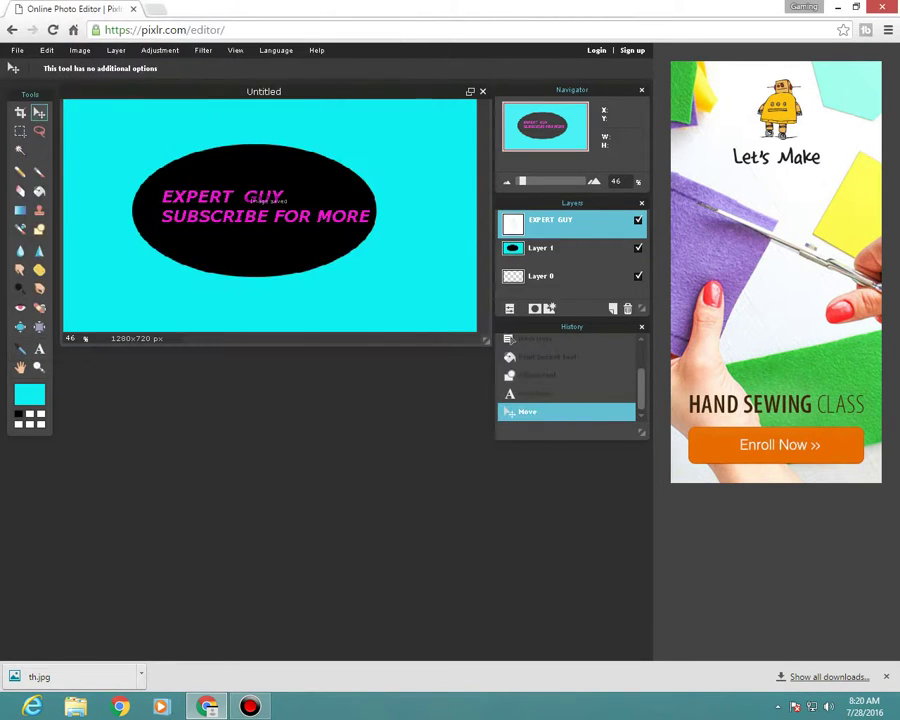
Close the browser with the editor and go back to the Windows desktop.
key(ctrl+w)
key(Escape)
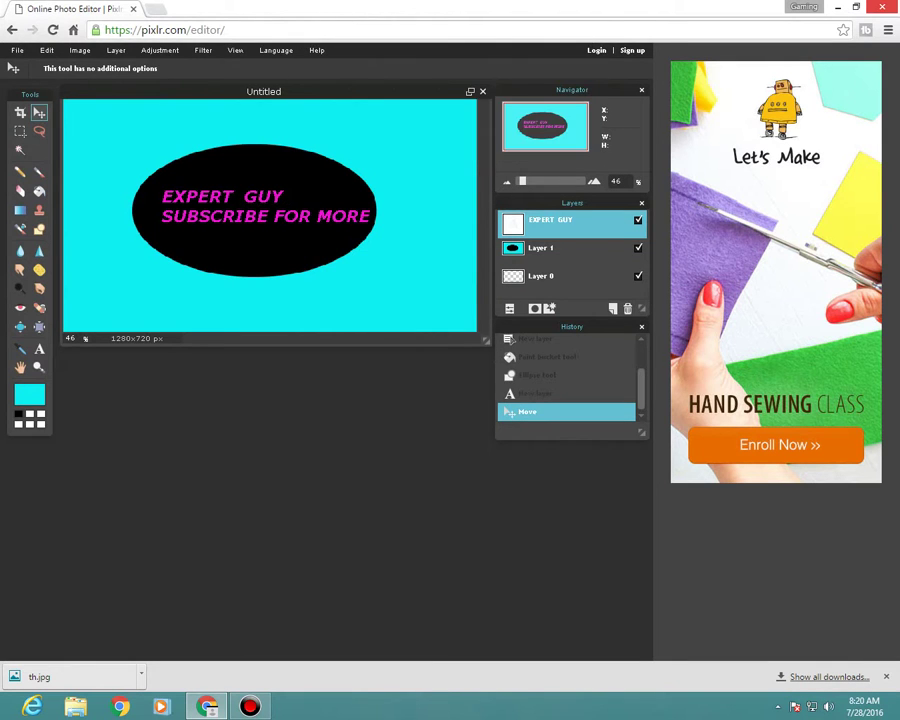
key(F5)
key(Escape)
key(alt+F4)
key(Return)
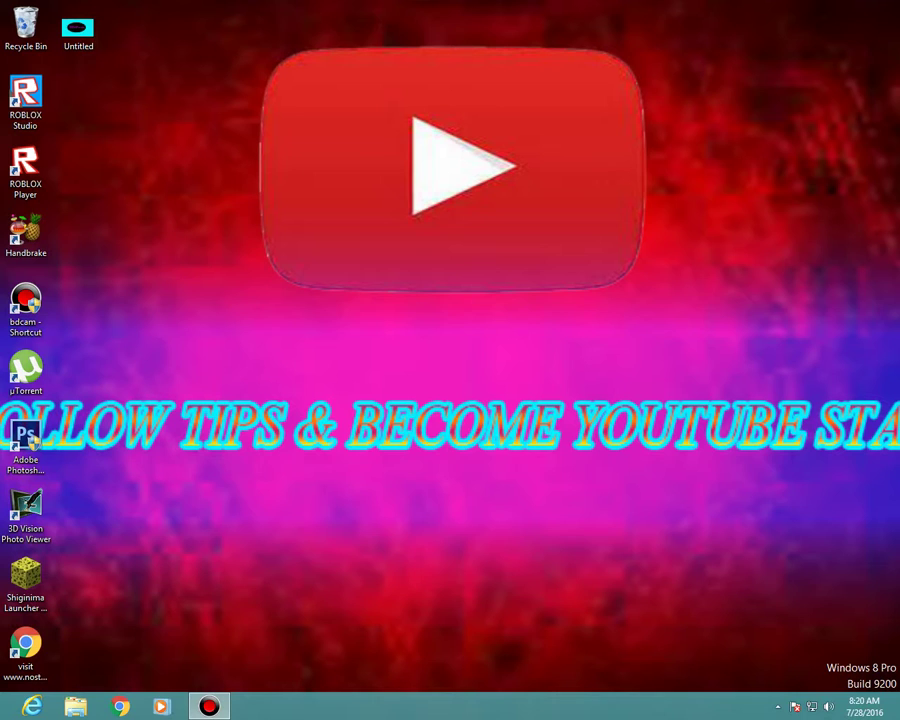